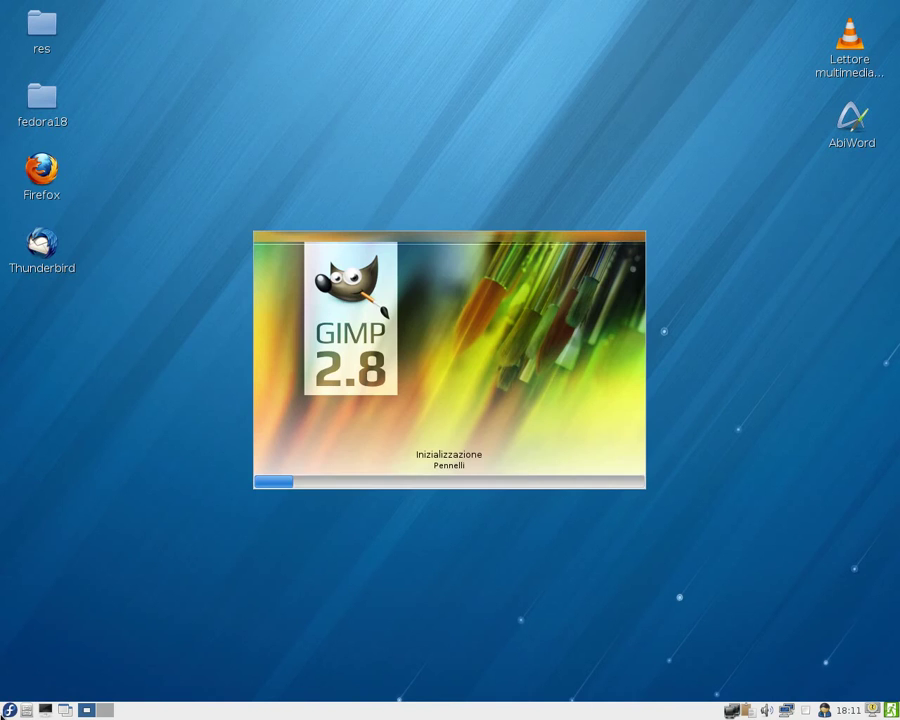
Step: Launch the task manager (Gestione Task) from the system tools
left_click(9, 710)
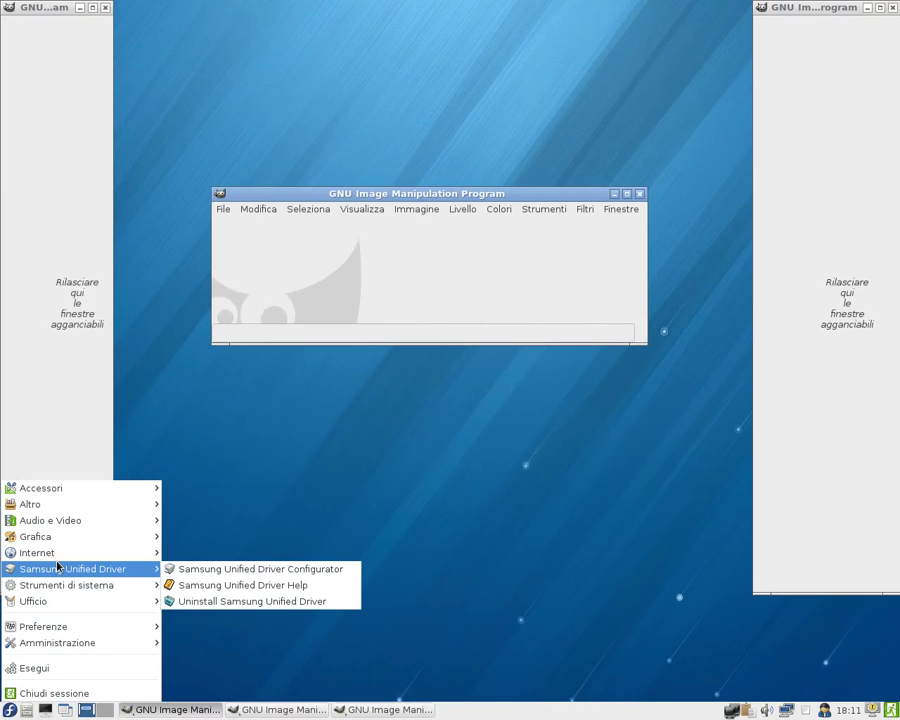
mouse_move(61, 590)
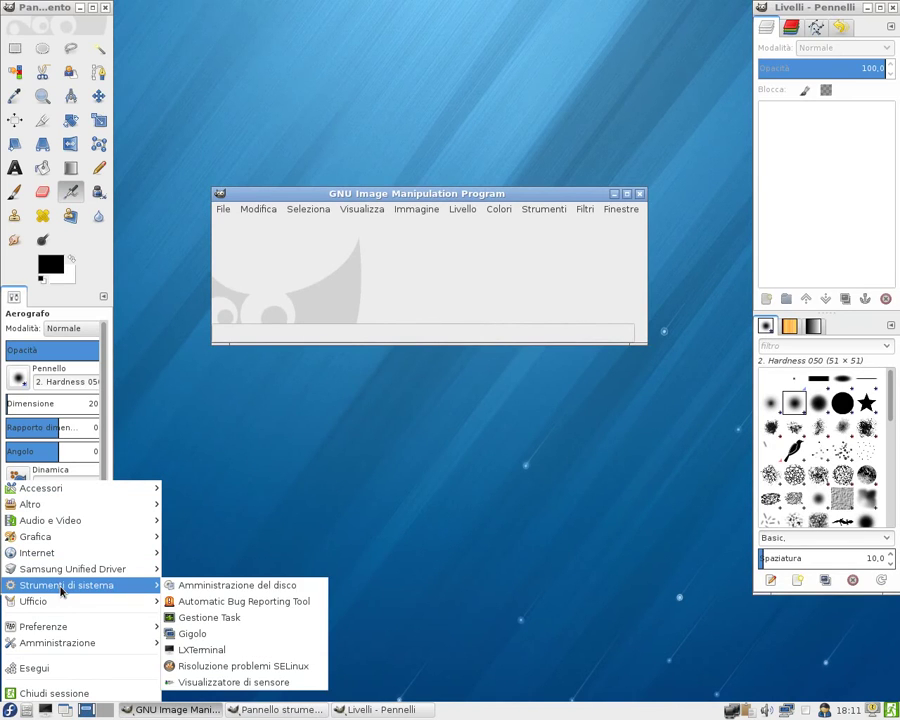
left_click(209, 618)
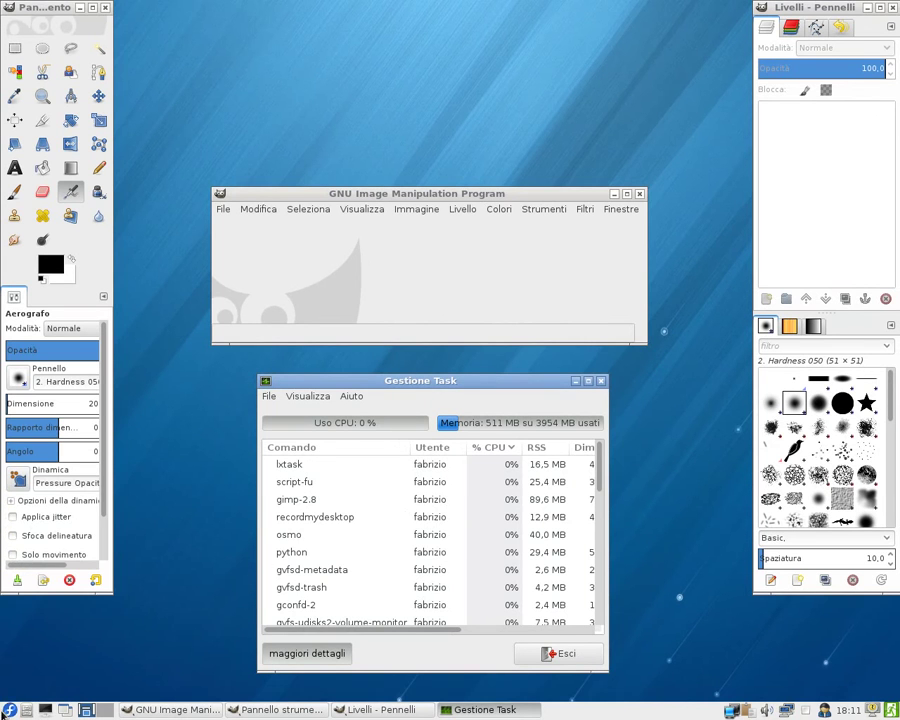
Step: Launch AbiWord and display its version information
left_click(9, 710)
mouse_move(59, 603)
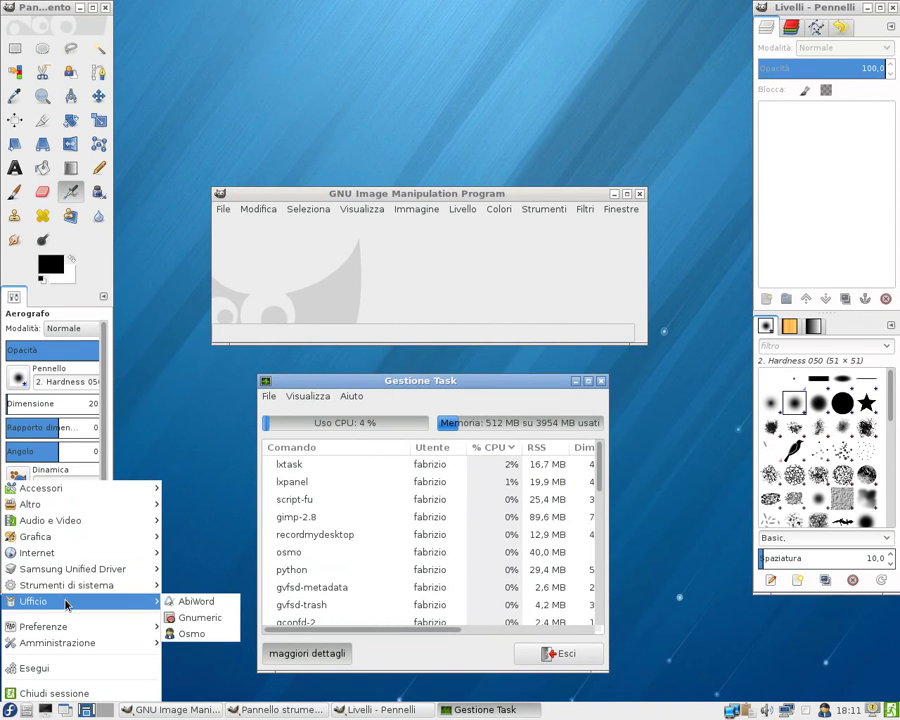
left_click(194, 601)
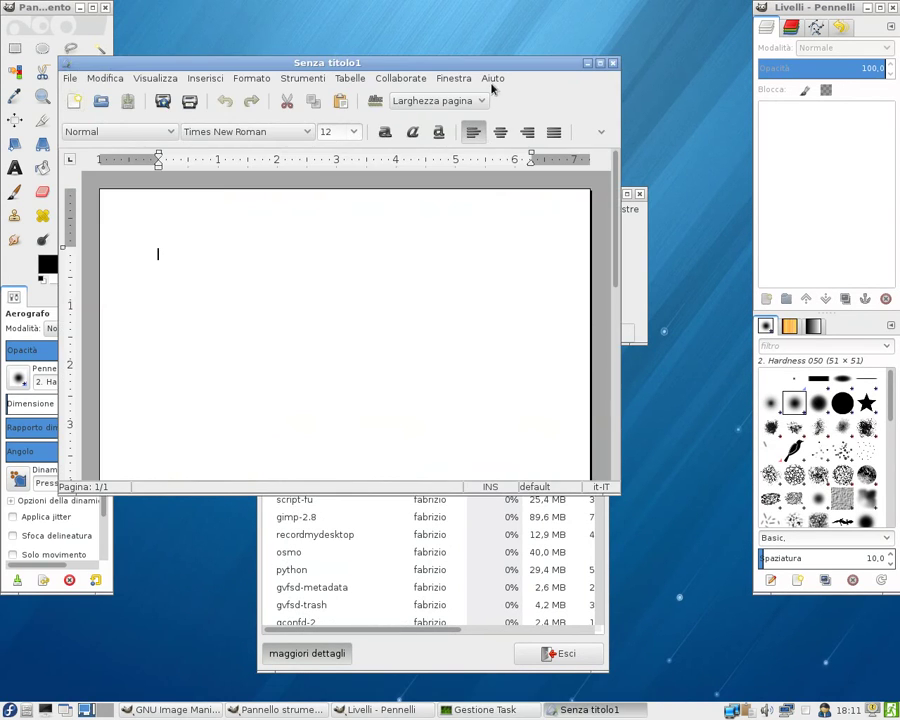
left_click(493, 79)
left_click(516, 196)
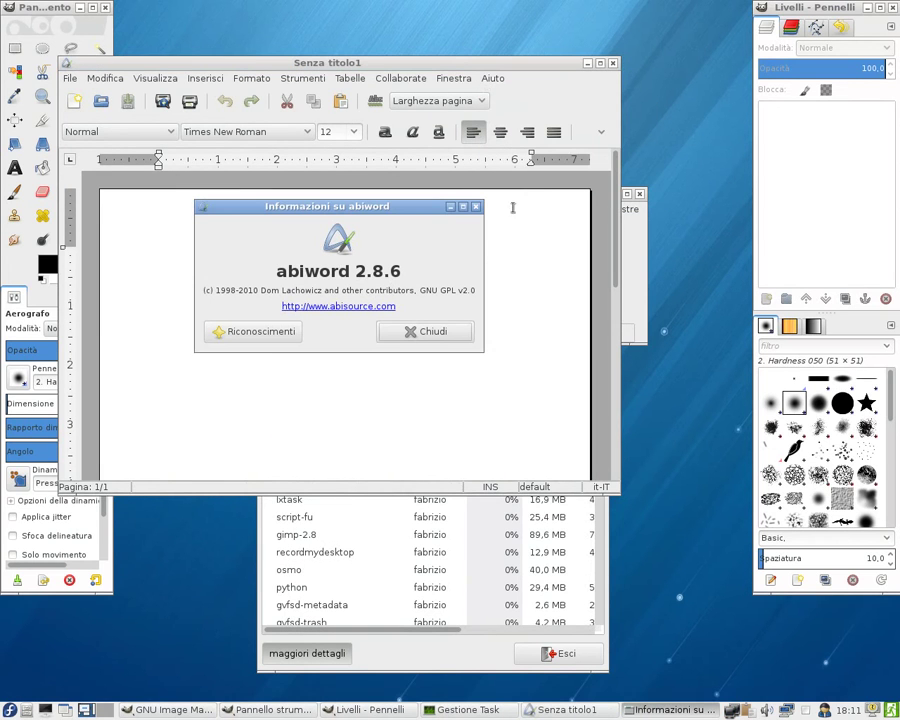
Step: Open the NVIDIA X Server Settings from the administration tools and move the window up so its system information is in view
left_click(8, 704)
mouse_move(59, 630)
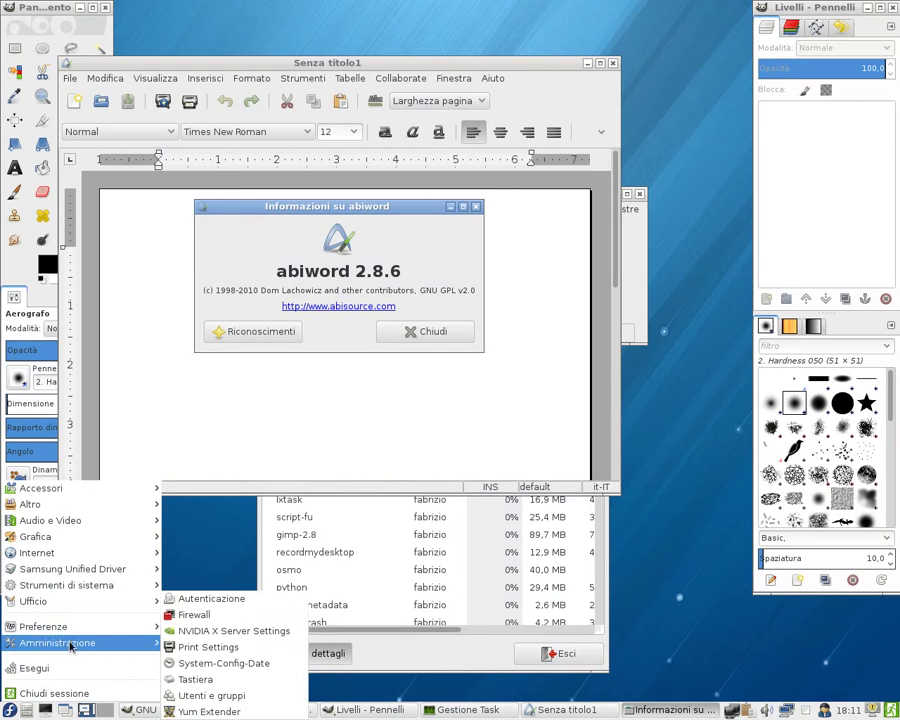
left_click(210, 637)
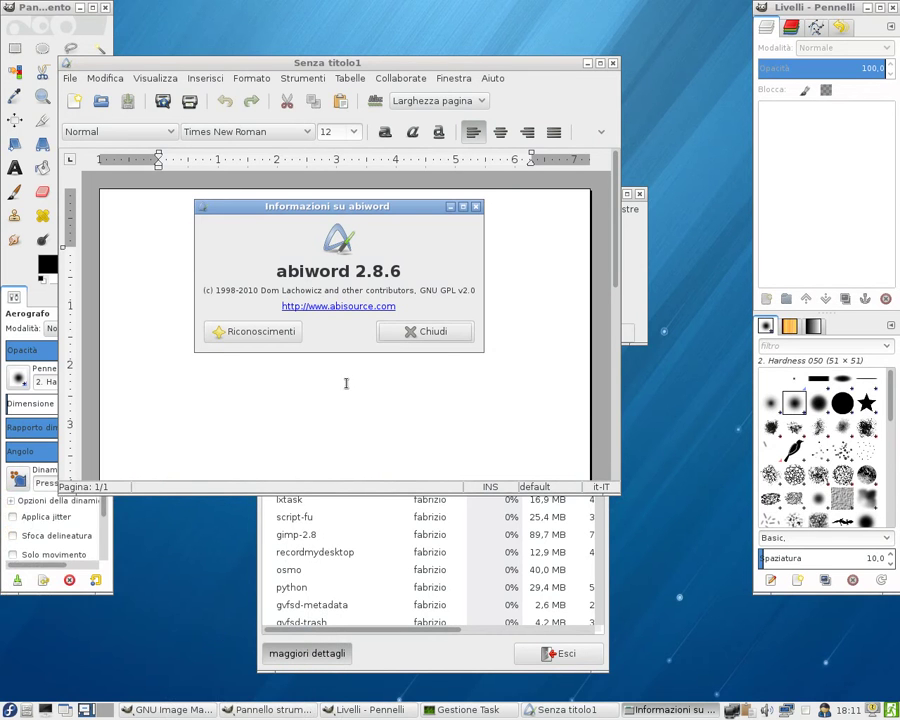
left_click_drag(500, 356, 486, 180)
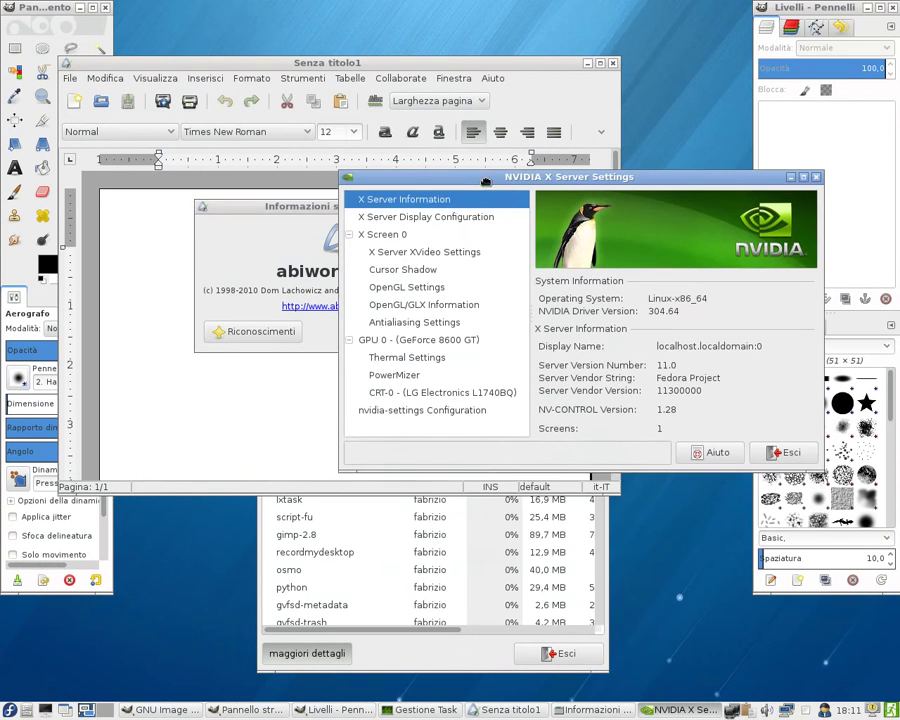
Step: Close AbiWord and all the GIMP windows, and move the task manager up beside the desktop icons
left_click(106, 12)
left_click(105, 9)
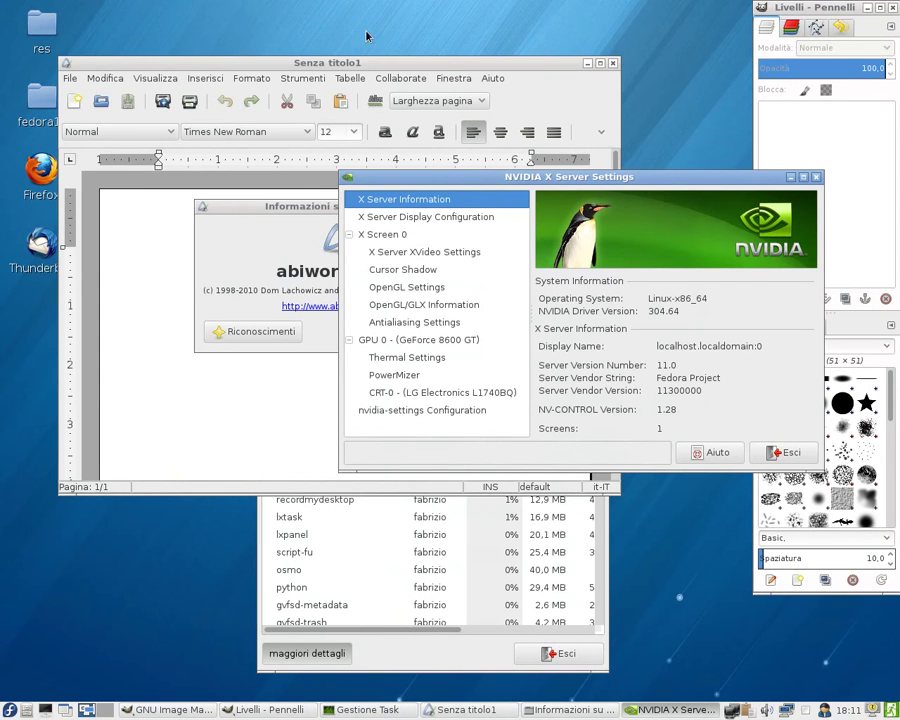
left_click(613, 62)
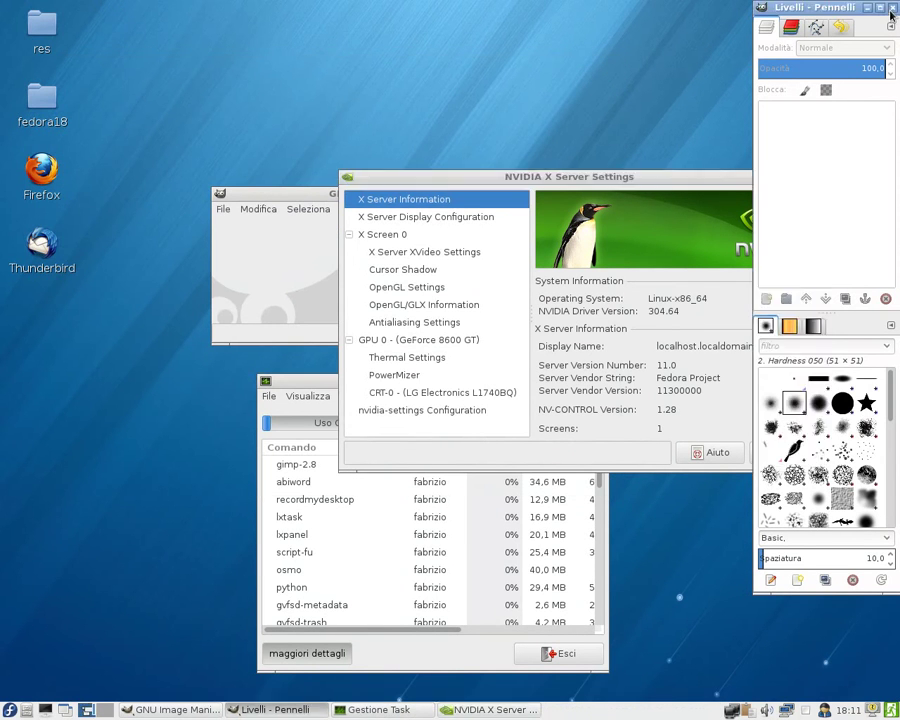
left_click(891, 10)
left_click(477, 575)
left_click(307, 276)
left_click(640, 193)
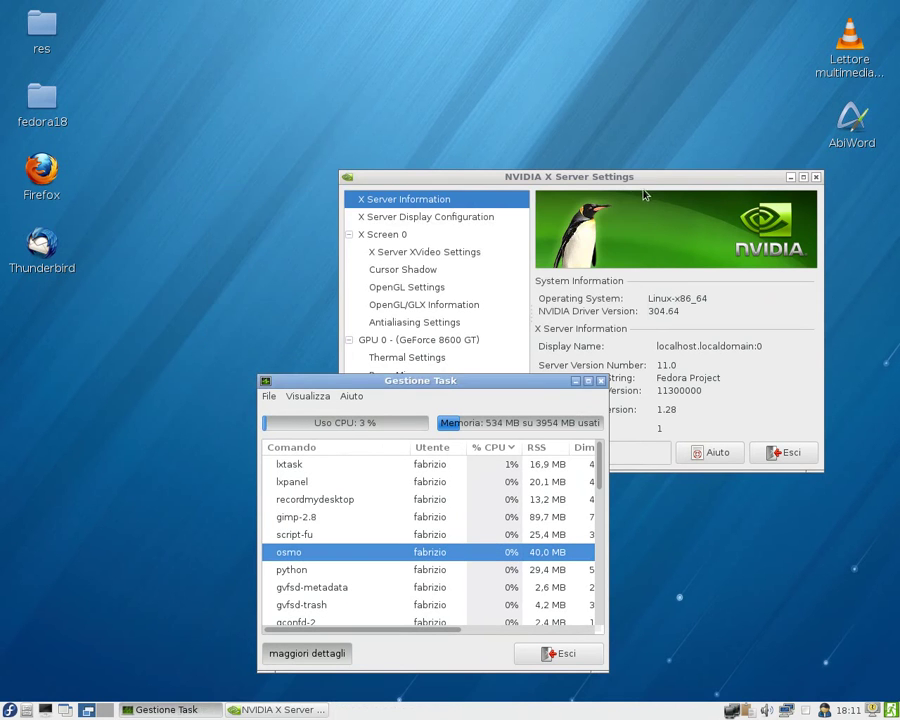
left_click_drag(434, 381, 269, 28)
Step: Launch Firefox to show its version information, closing the browser window and moving the information window aside
left_click(36, 168)
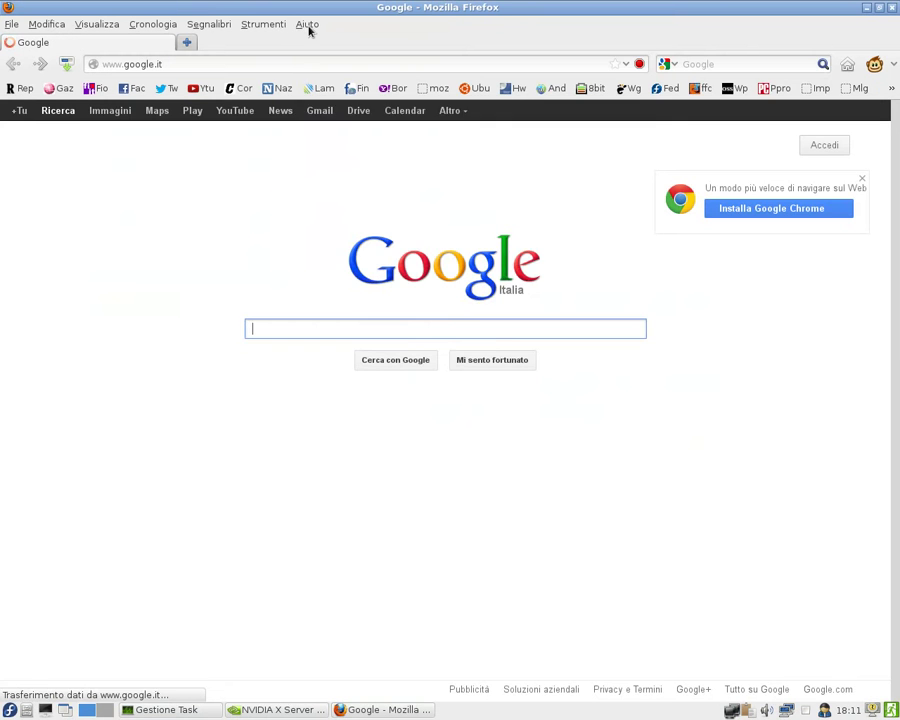
left_click(307, 26)
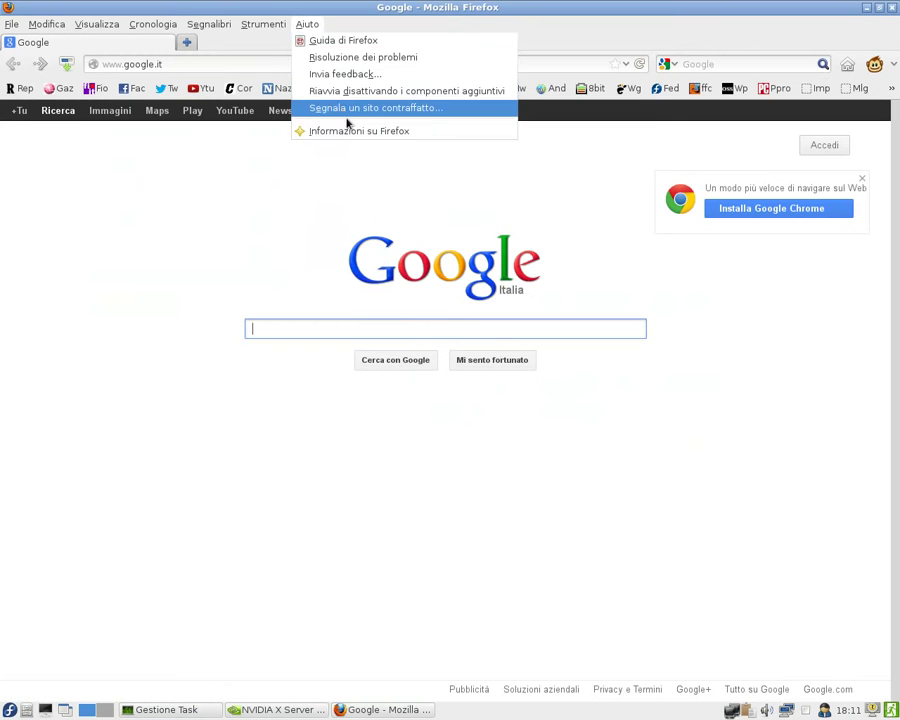
left_click(356, 131)
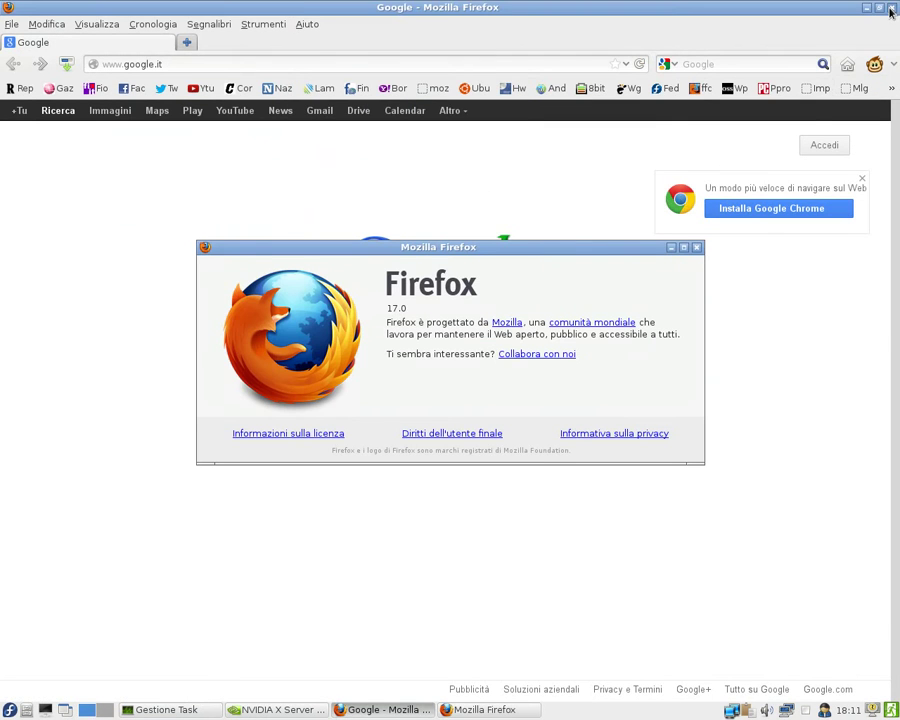
left_click(890, 10)
left_click_drag(640, 249, 795, 412)
Step: Open the firewall configuration and authenticate as root by entering the account password
left_click(9, 710)
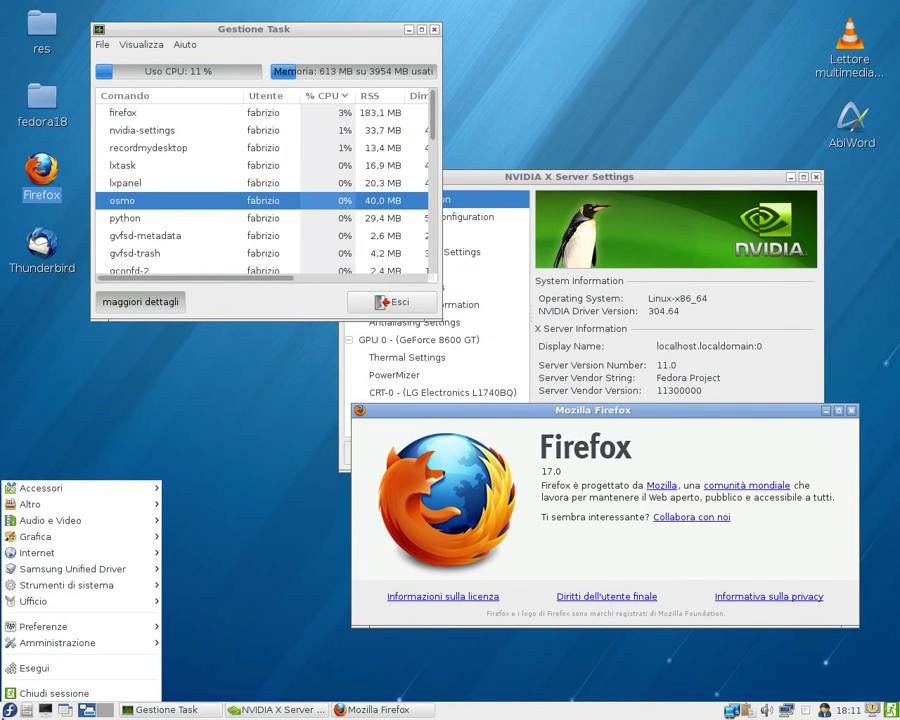
mouse_move(52, 651)
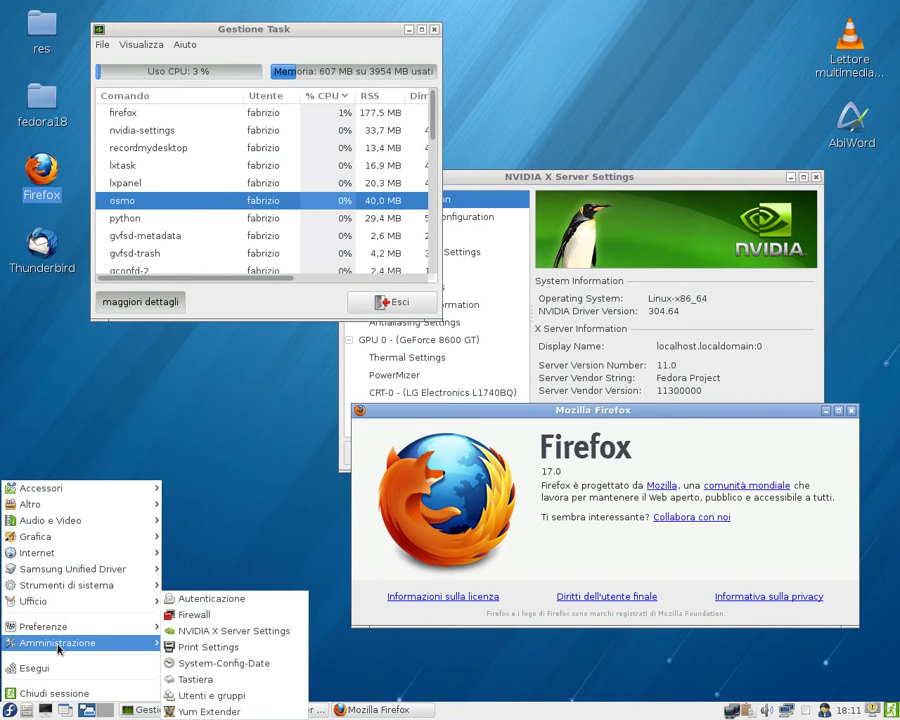
mouse_move(76, 590)
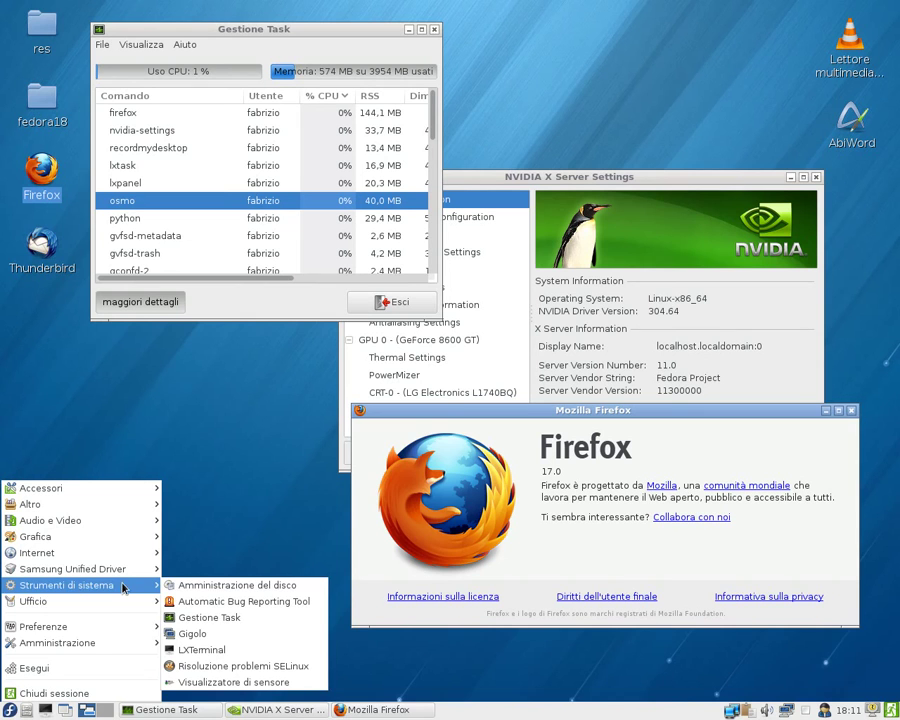
mouse_move(107, 630)
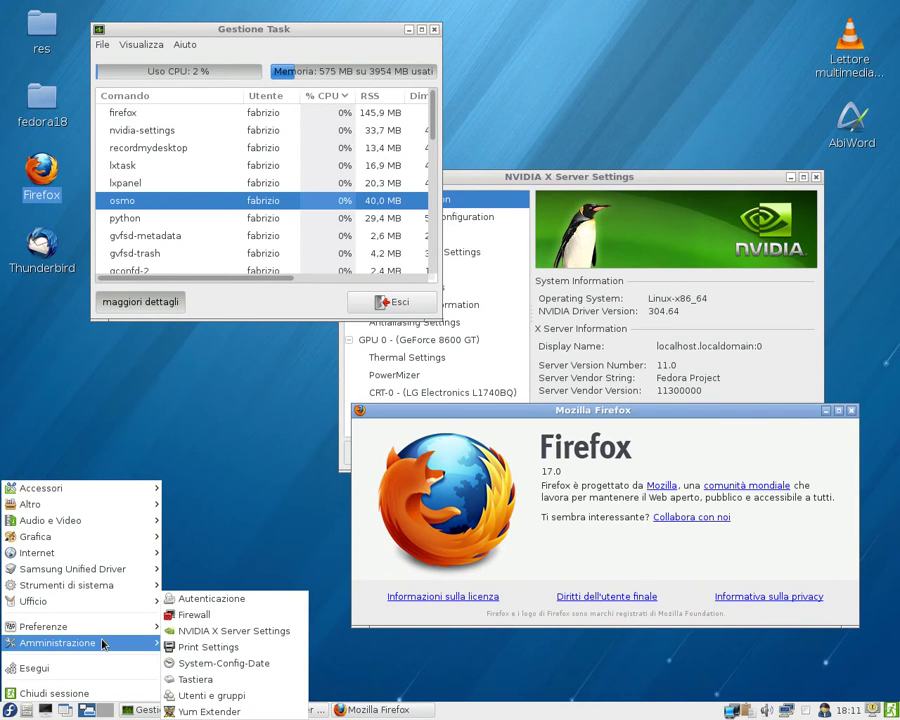
left_click(186, 615)
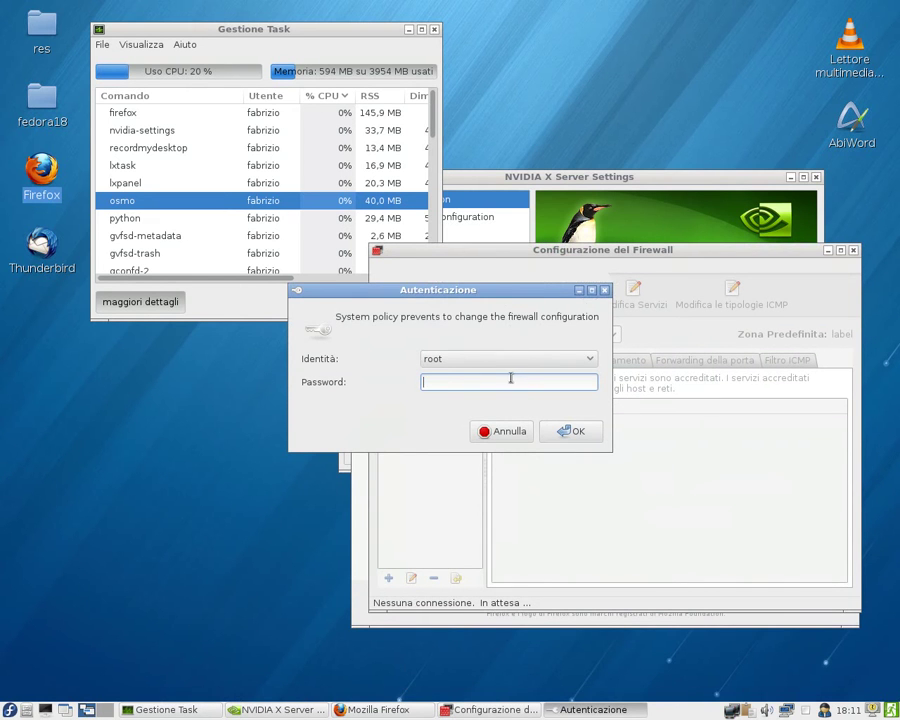
type("************")
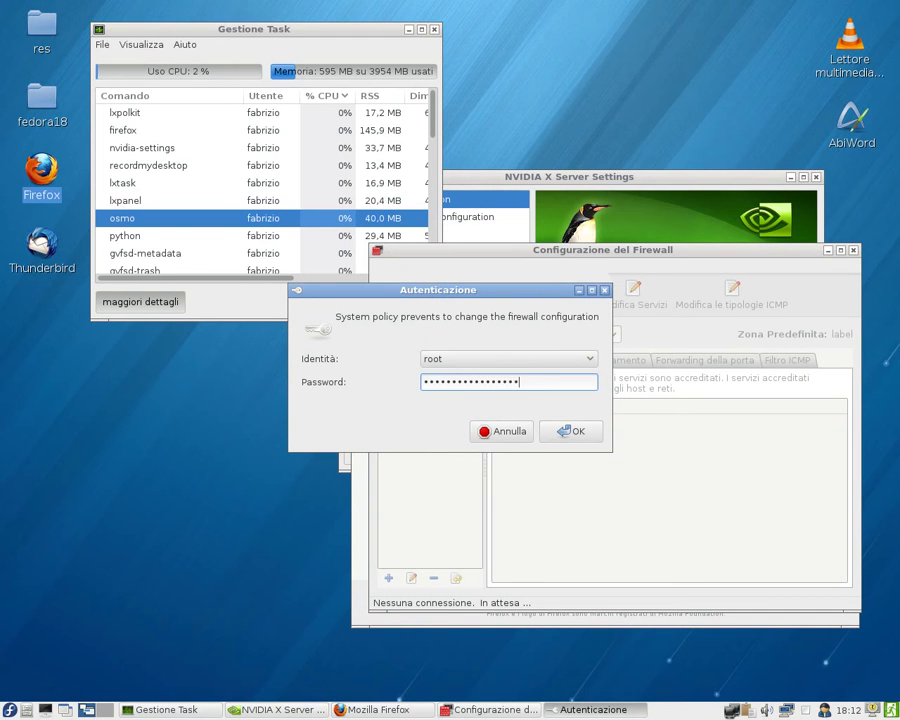
key("Return")
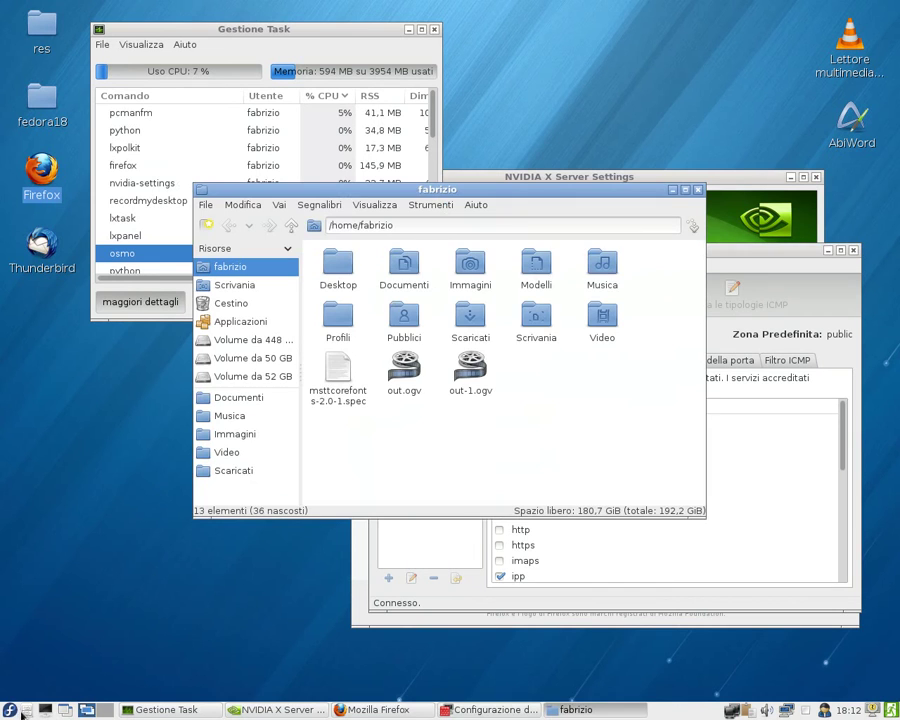
Step: View the version information of the PCManFM file manager and dismiss it
left_click(477, 204)
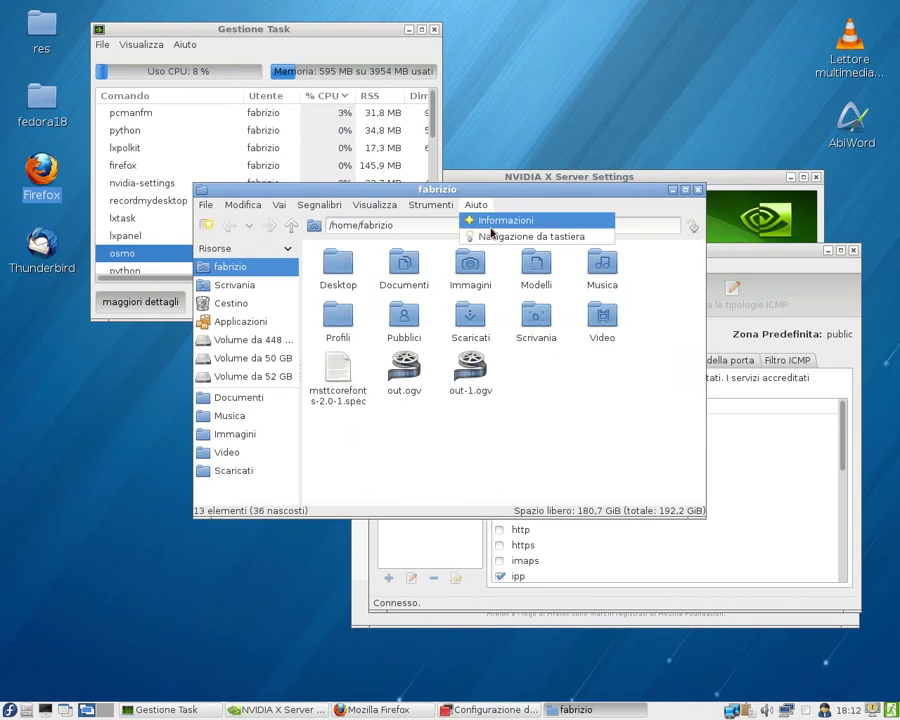
left_click(492, 220)
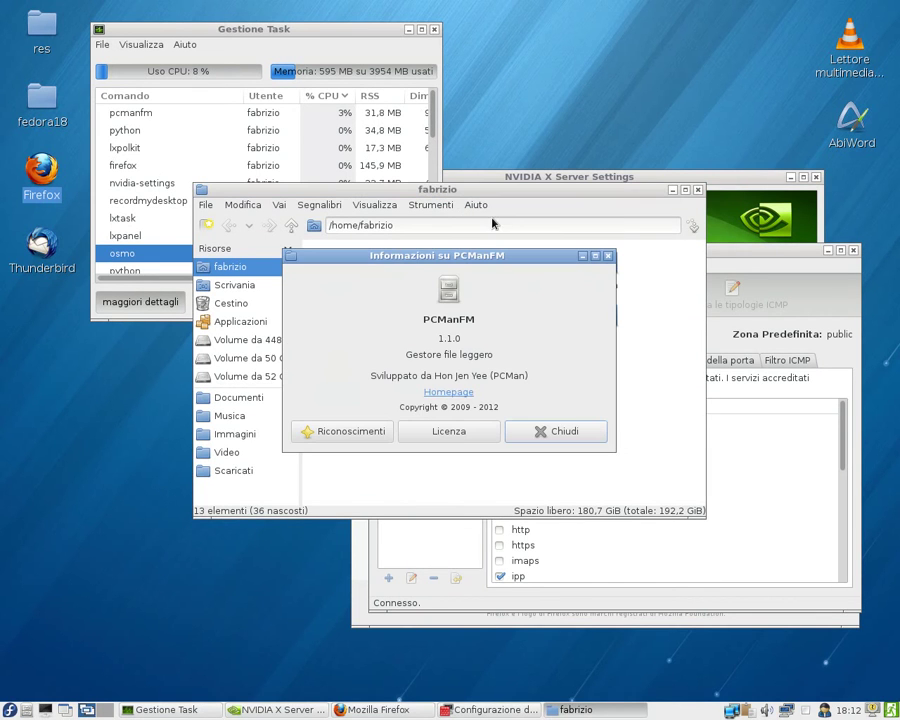
left_click(540, 432)
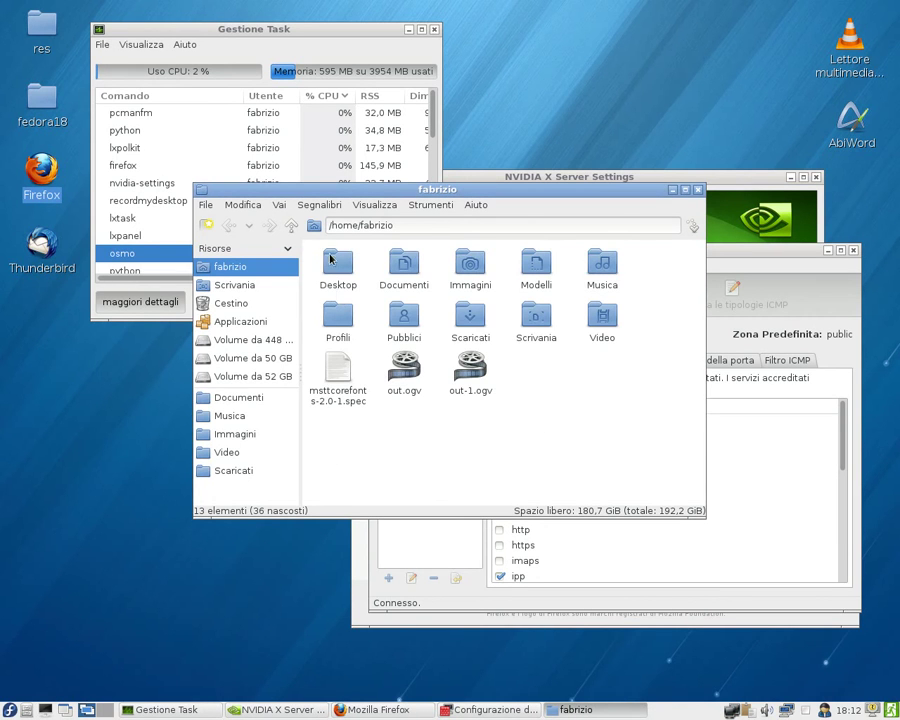
Step: Open the Desktop folder in a new tab, try to open the 448 GB volume, and return to the home folder tab
middle_click(329, 257)
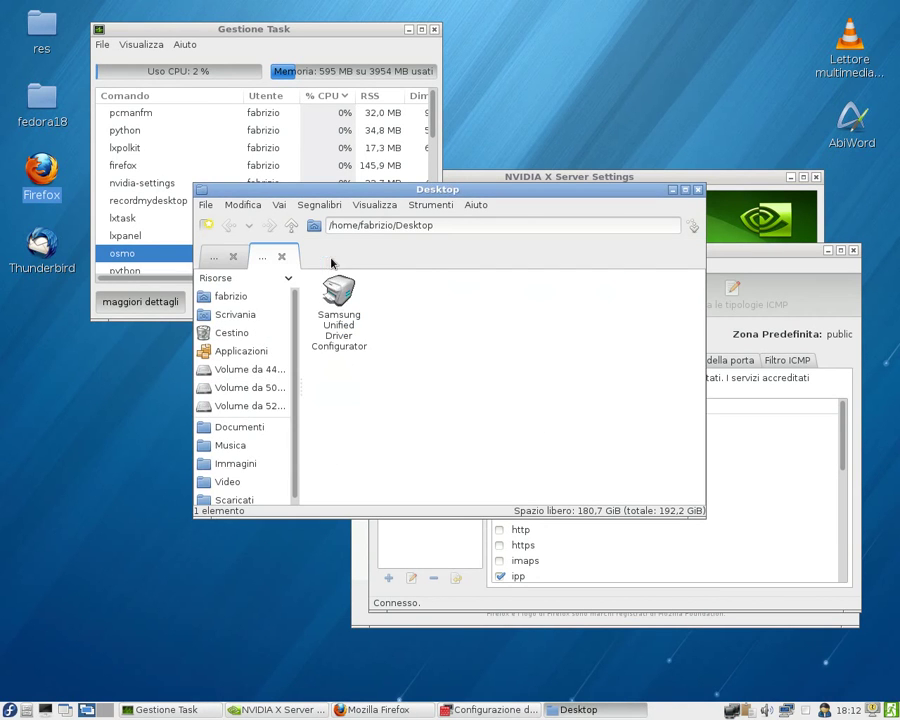
left_click(262, 370)
left_click(452, 427)
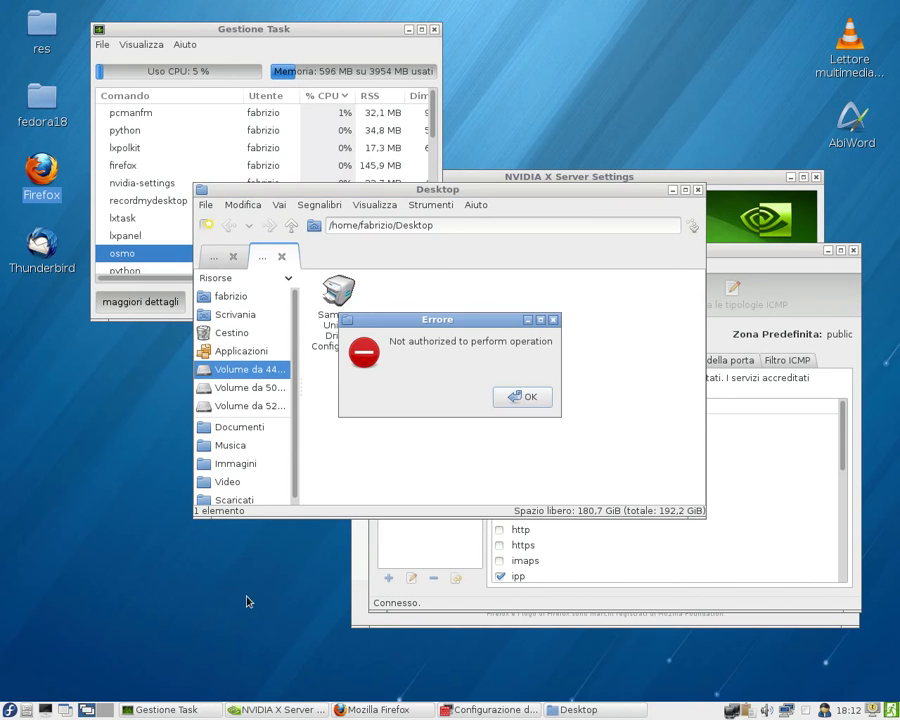
key("Return")
left_click(222, 258)
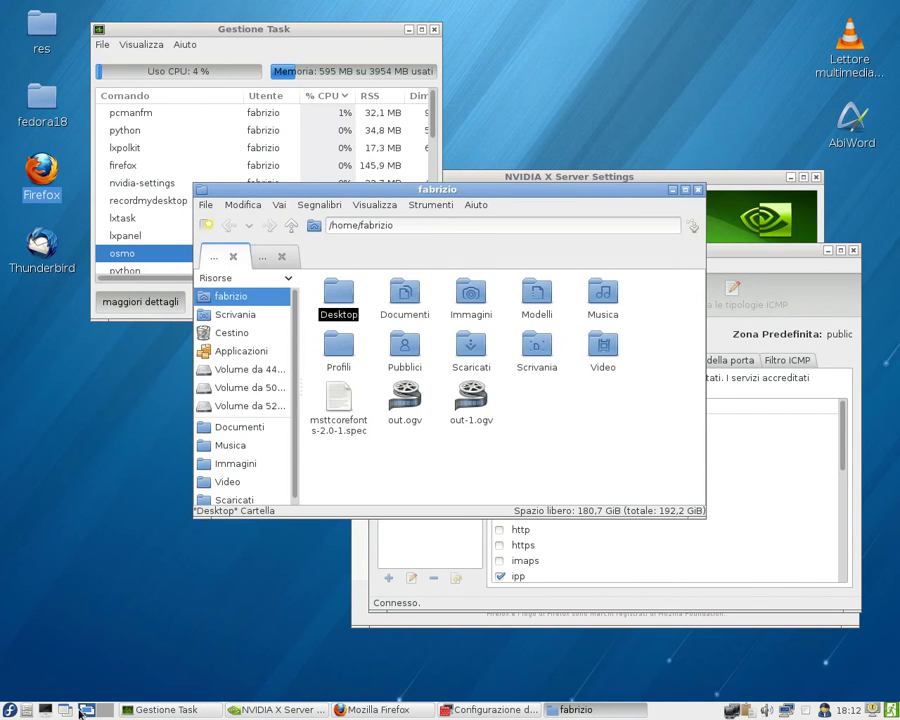
Step: Examine the appearance, windows, move and resize, mouse, margins and dock settings in the Openbox Configuration Manager and close it
left_click(9, 710)
mouse_move(64, 628)
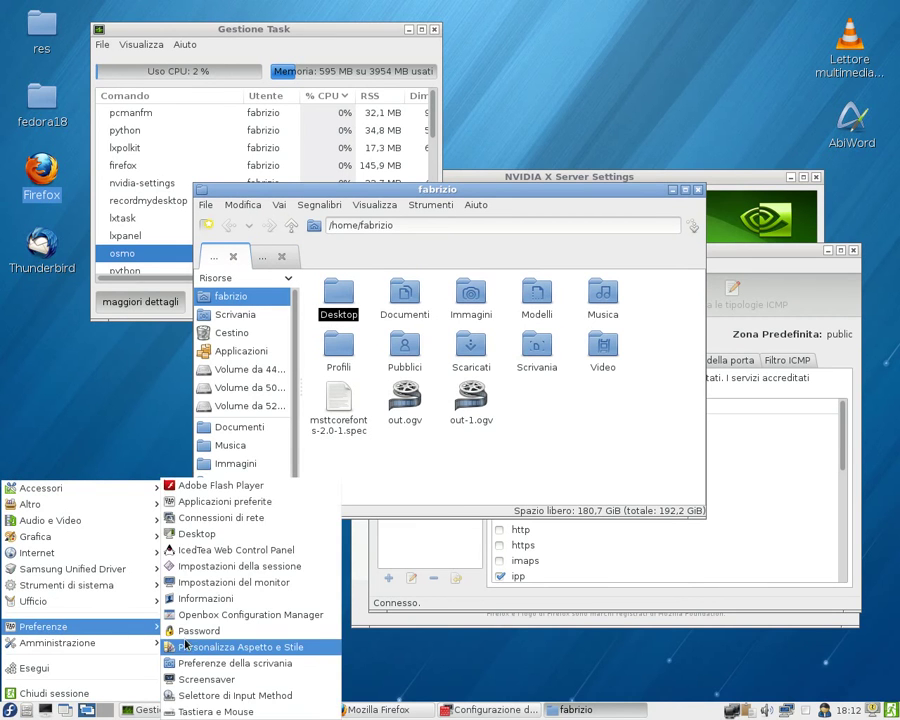
left_click(212, 614)
left_click(290, 98)
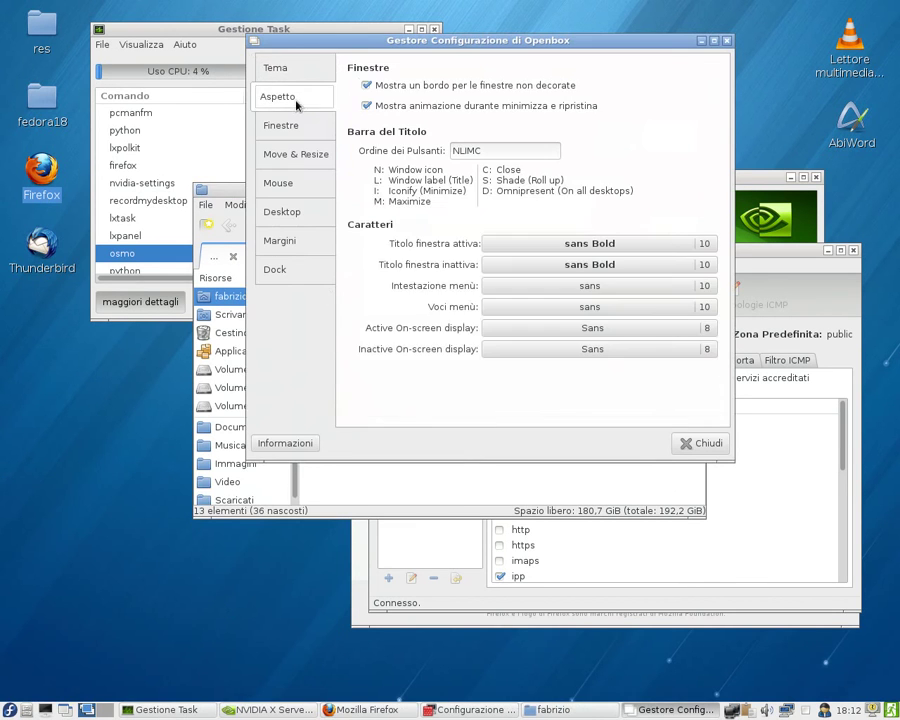
left_click(290, 126)
left_click(291, 158)
left_click(280, 183)
left_click(280, 241)
left_click(287, 270)
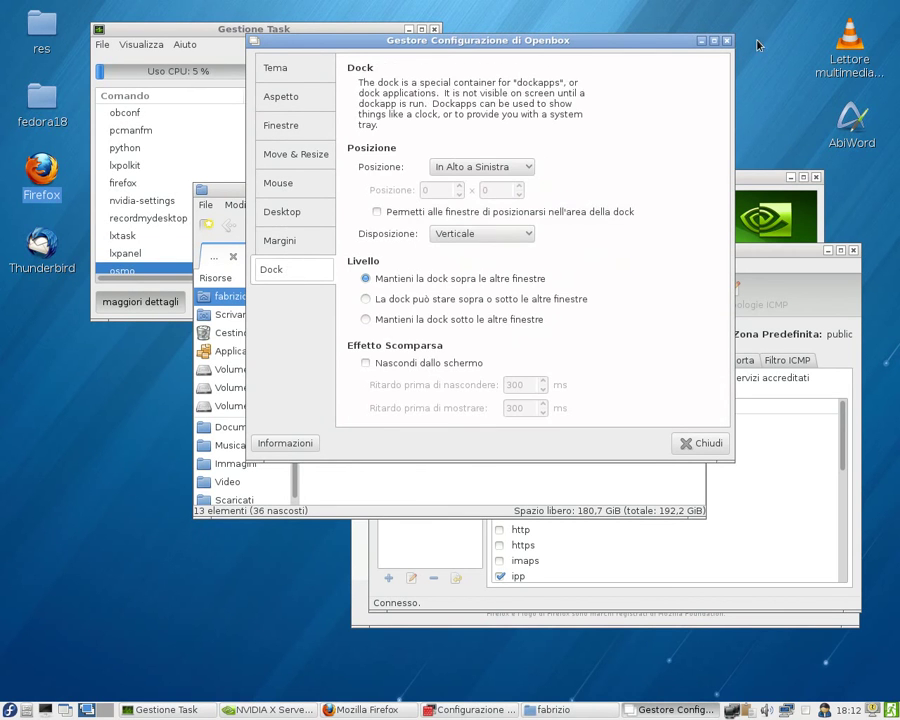
key("alt+F4")
Step: Open the Adobe Flash Player preferences and view the camera and microphone settings
left_click(9, 710)
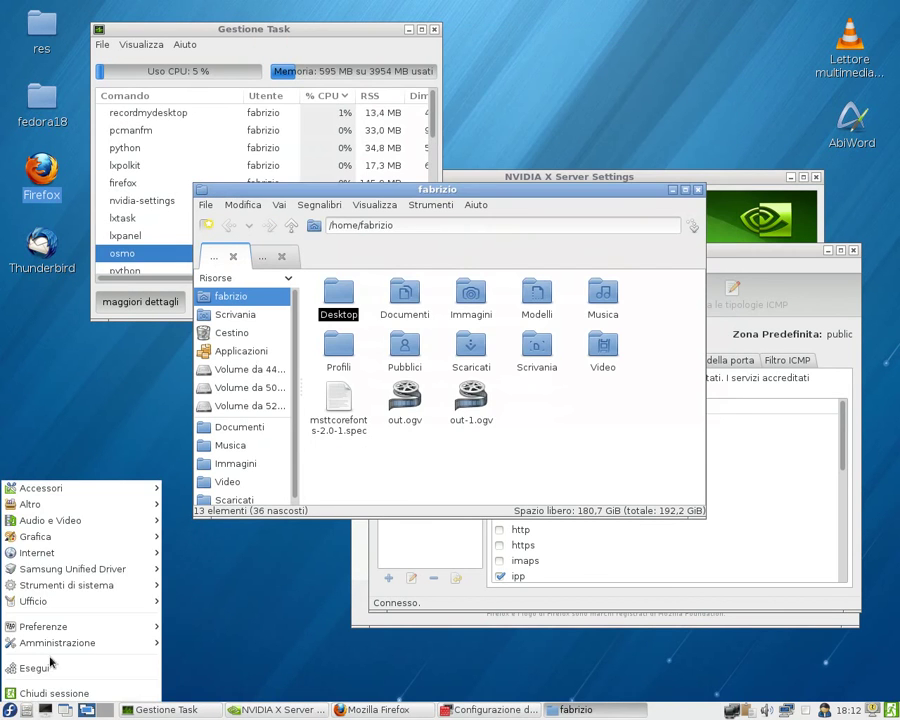
mouse_move(60, 626)
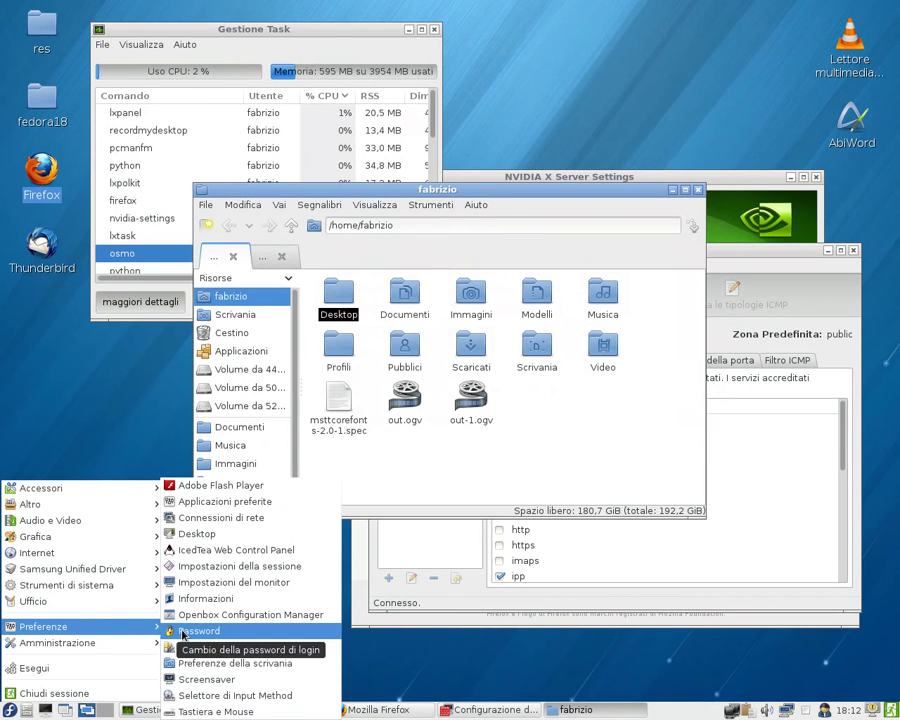
left_click(205, 485)
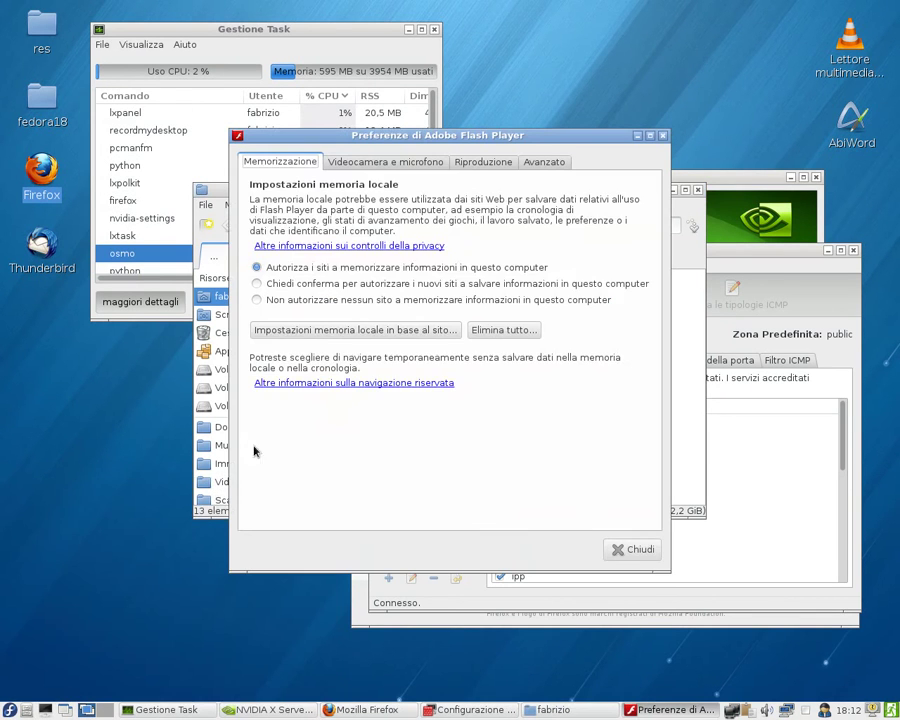
left_click(368, 162)
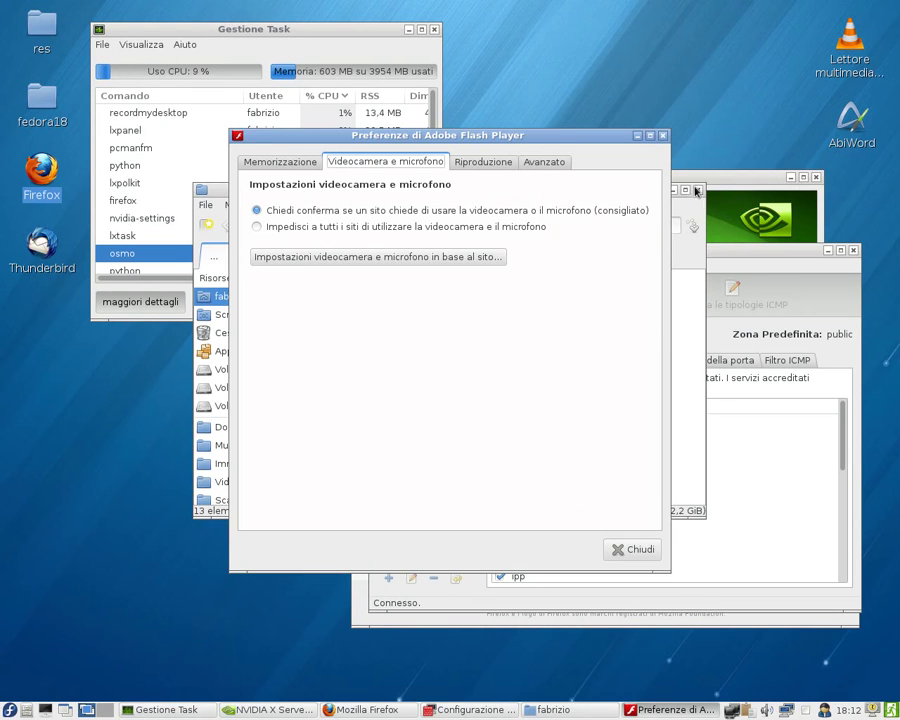
Step: Close the file manager, NVIDIA X Server settings, firewall configuration and Firefox information windows
left_click(696, 190)
left_click(815, 178)
left_click(853, 250)
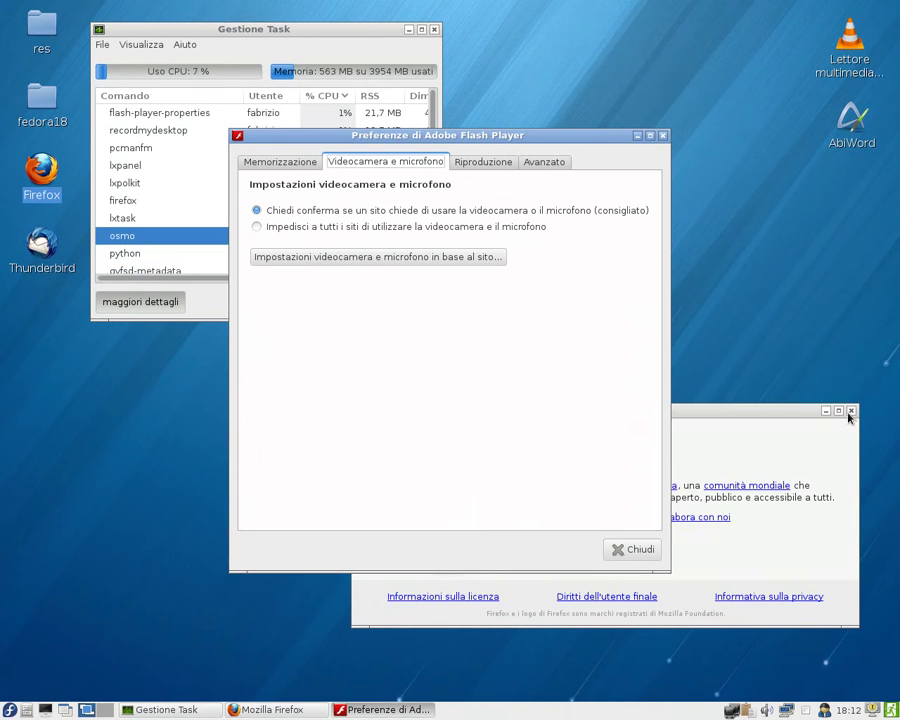
left_click(851, 411)
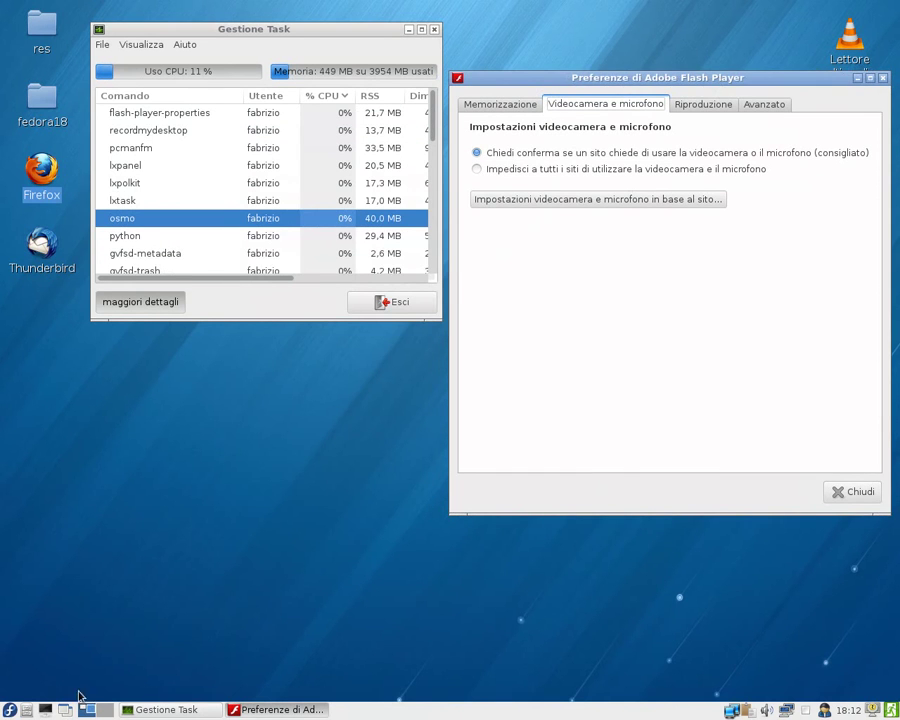
Step: Launch the VLC media player, view its version information, and close the dialog and the player
double_click(849, 40)
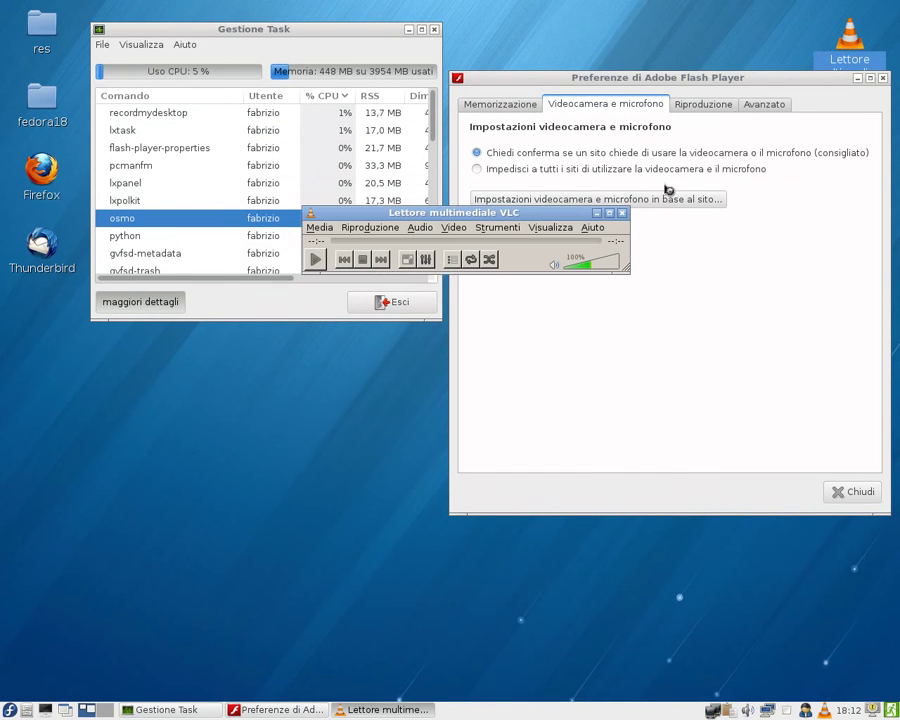
left_click(592, 227)
left_click(598, 263)
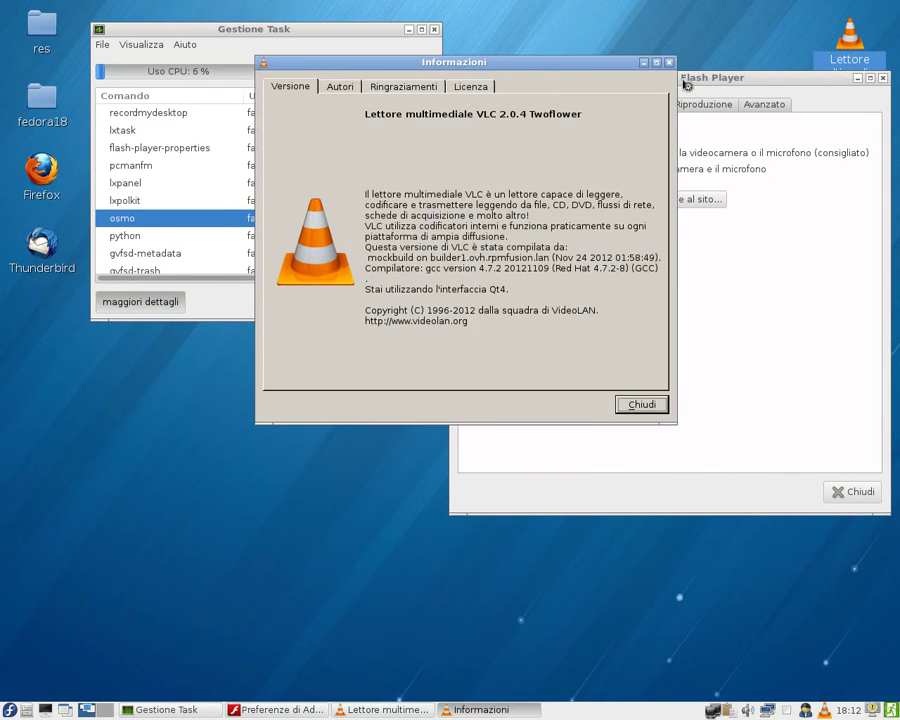
left_click(669, 63)
left_click(621, 209)
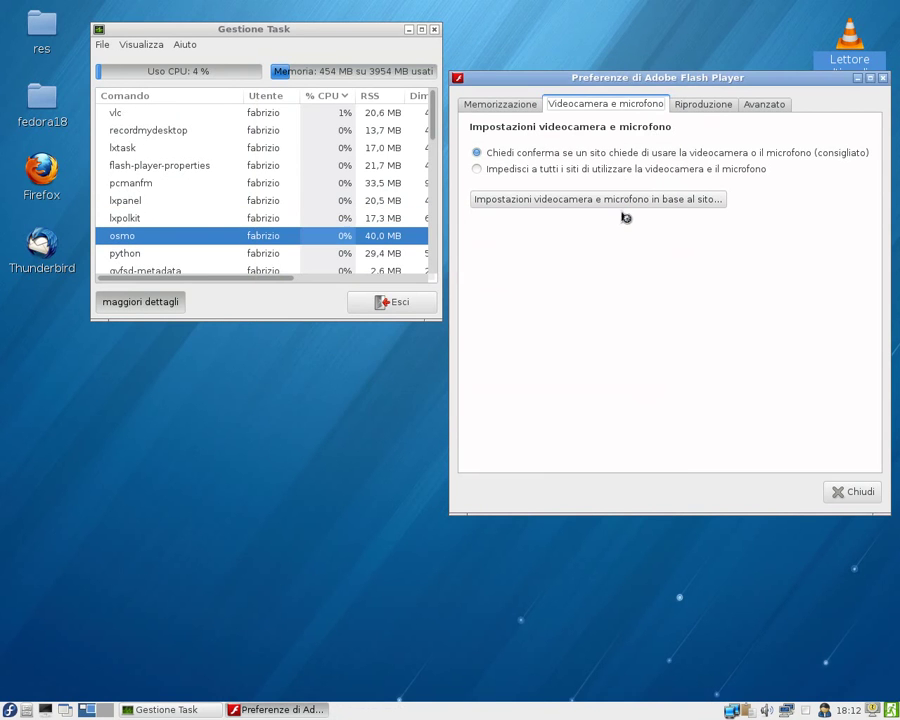
Step: Launch the Yum Extender package manager and authenticate as root with the account password
left_click(9, 709)
mouse_move(101, 645)
left_click(205, 711)
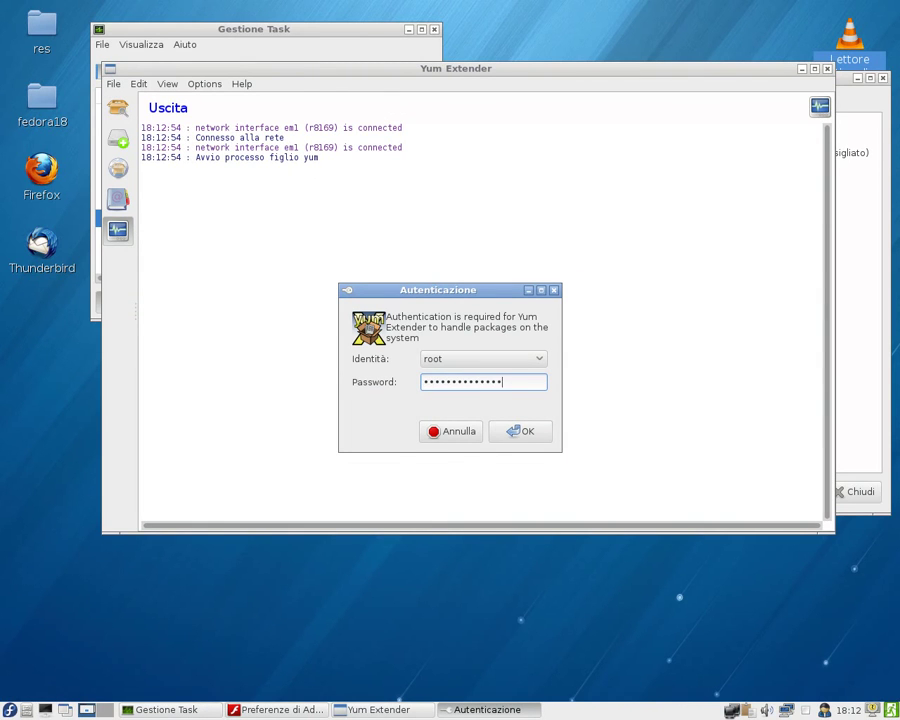
key("Return")
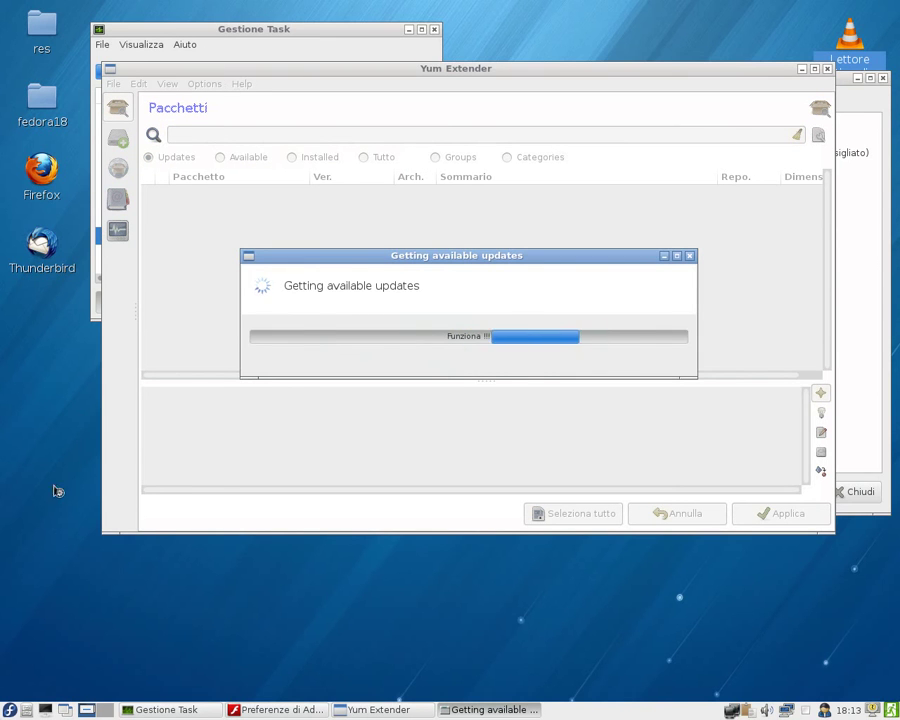
Step: Launch the IcedTea Web Control Panel, view the Yum Extender version information while it loads, and dismiss both windows
left_click(8, 709)
mouse_move(57, 643)
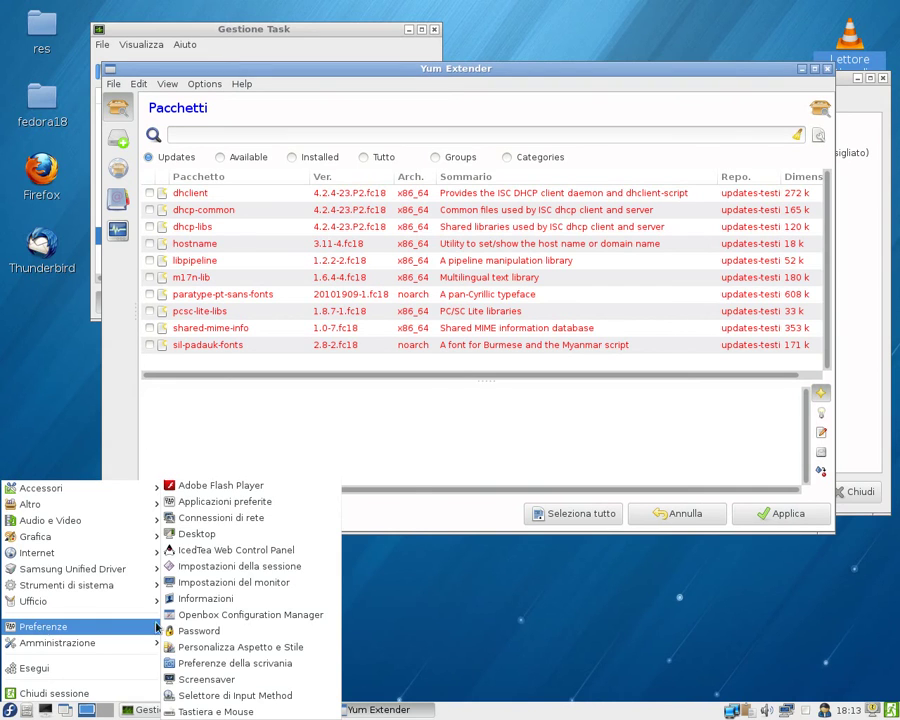
left_click(220, 485)
left_click(241, 84)
left_click(240, 95)
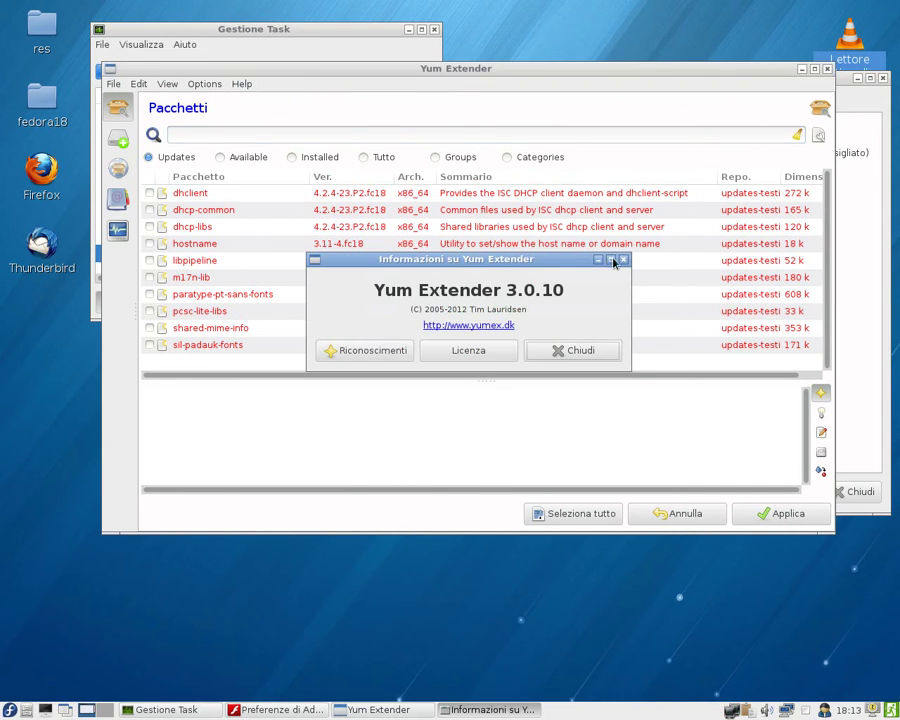
left_click(622, 259)
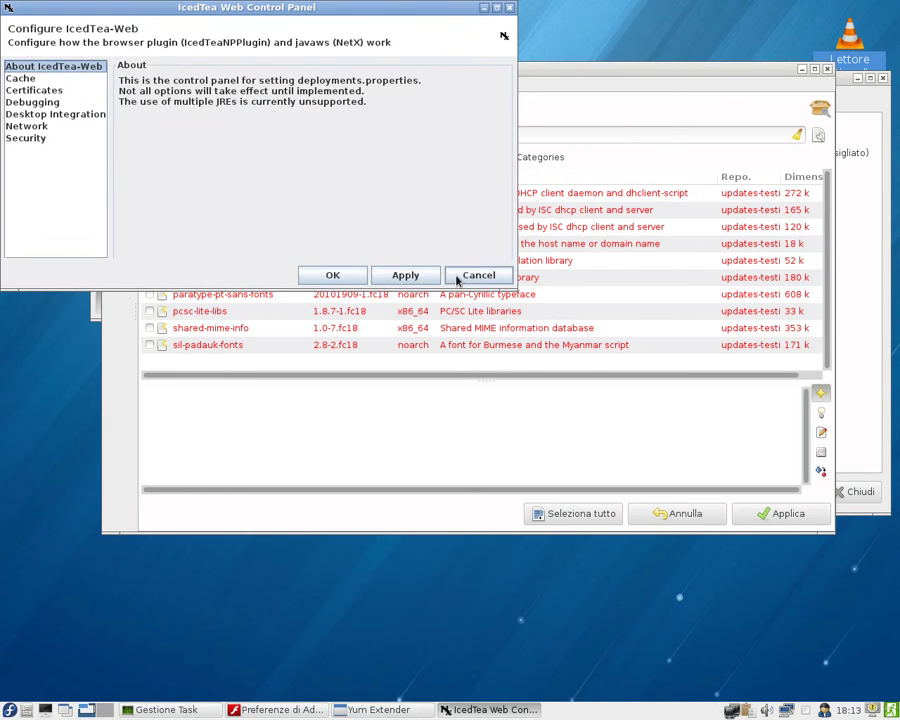
left_click(468, 275)
Step: View the package transaction history in Yum Extender and close the program
left_click(118, 199)
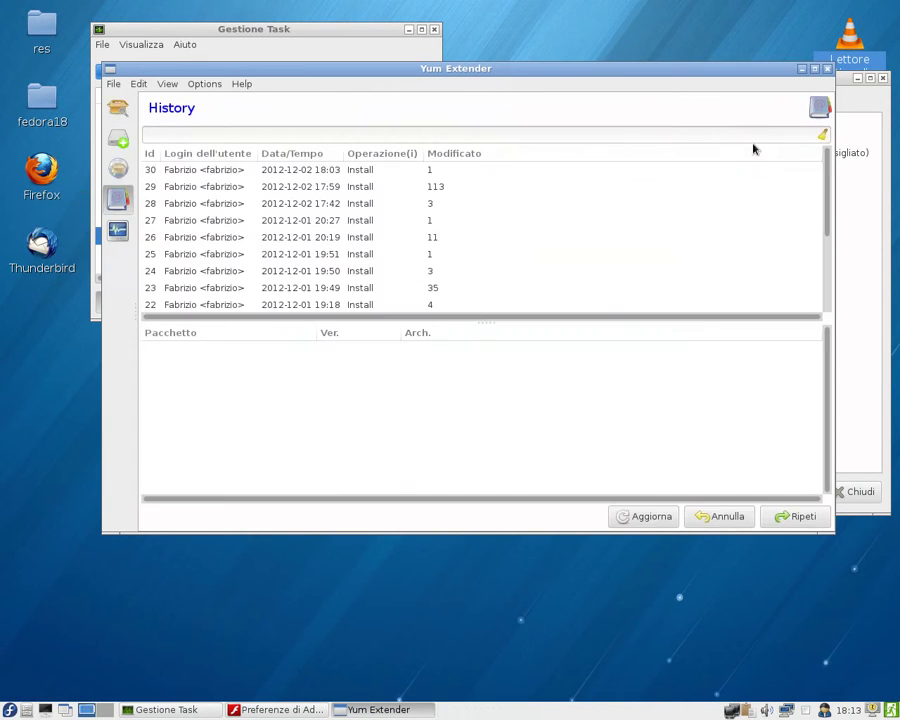
left_click(826, 69)
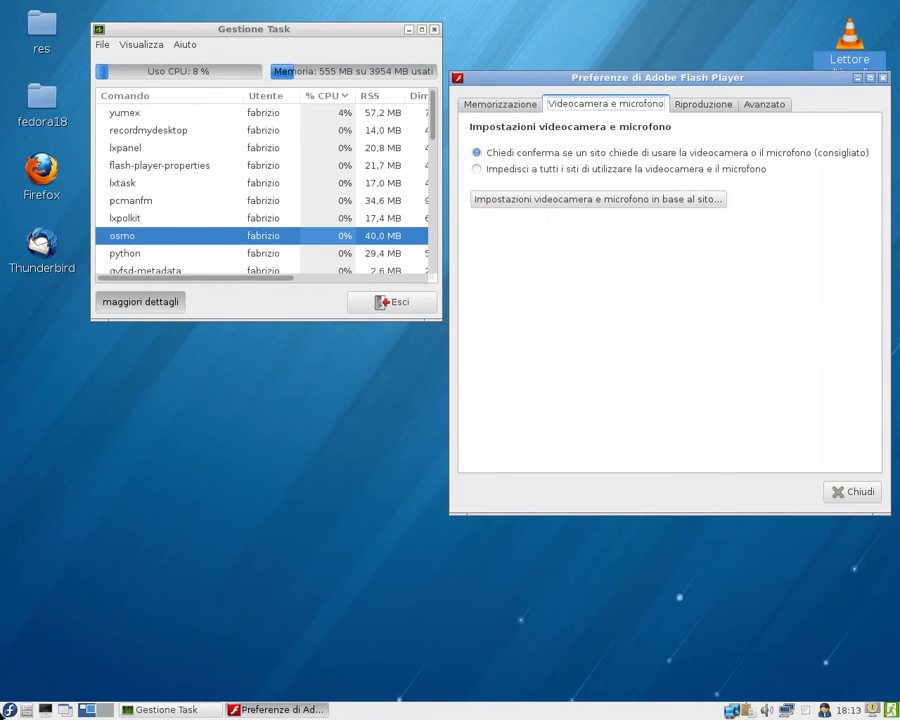
Step: Try to launch the GXine media player and dismiss the resulting dialog
left_click(9, 710)
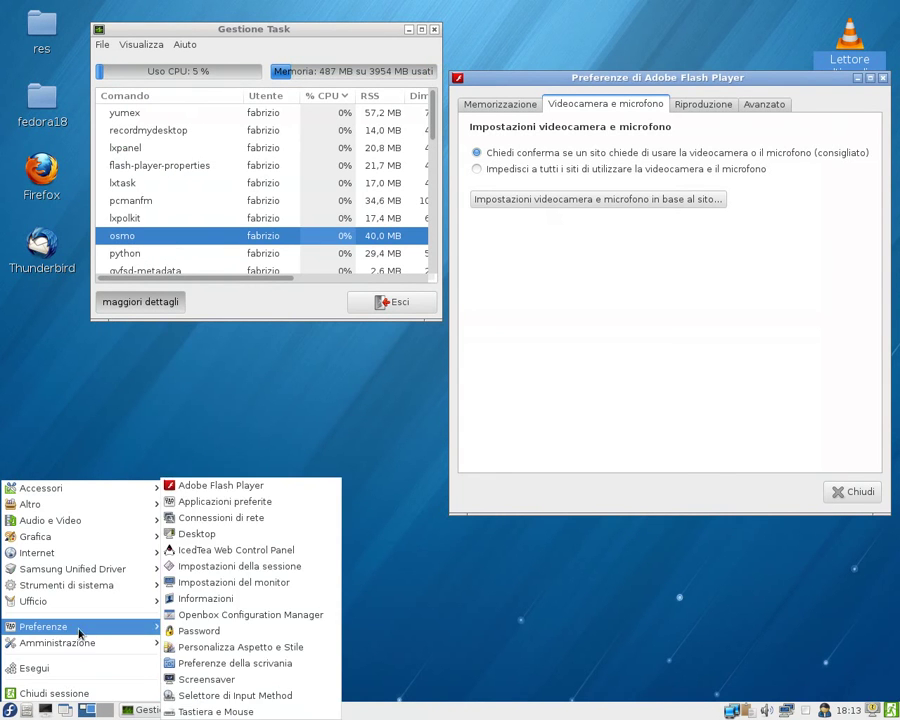
mouse_move(97, 521)
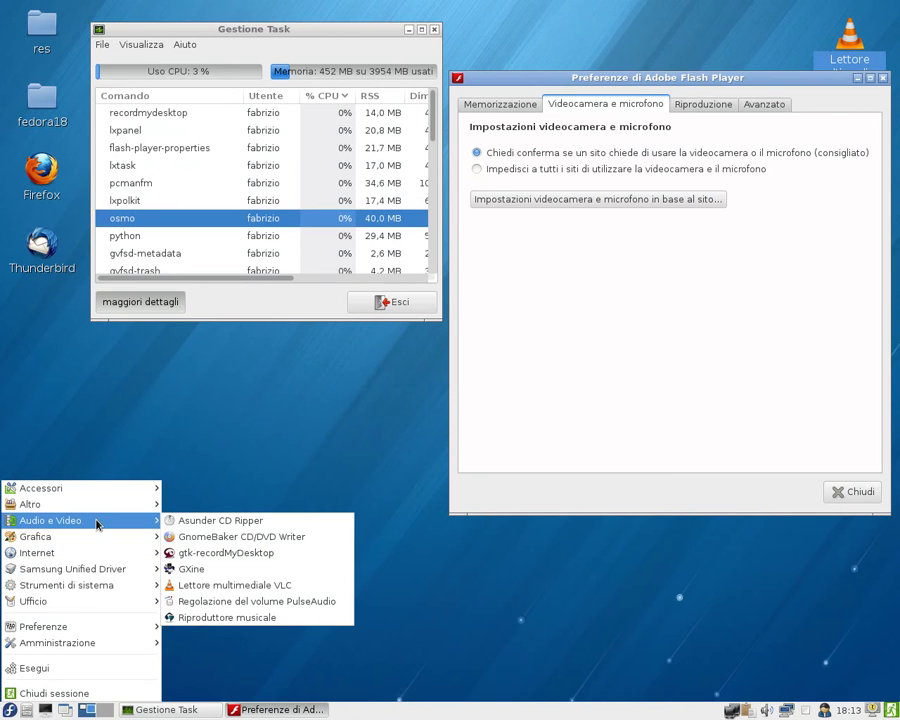
left_click(198, 569)
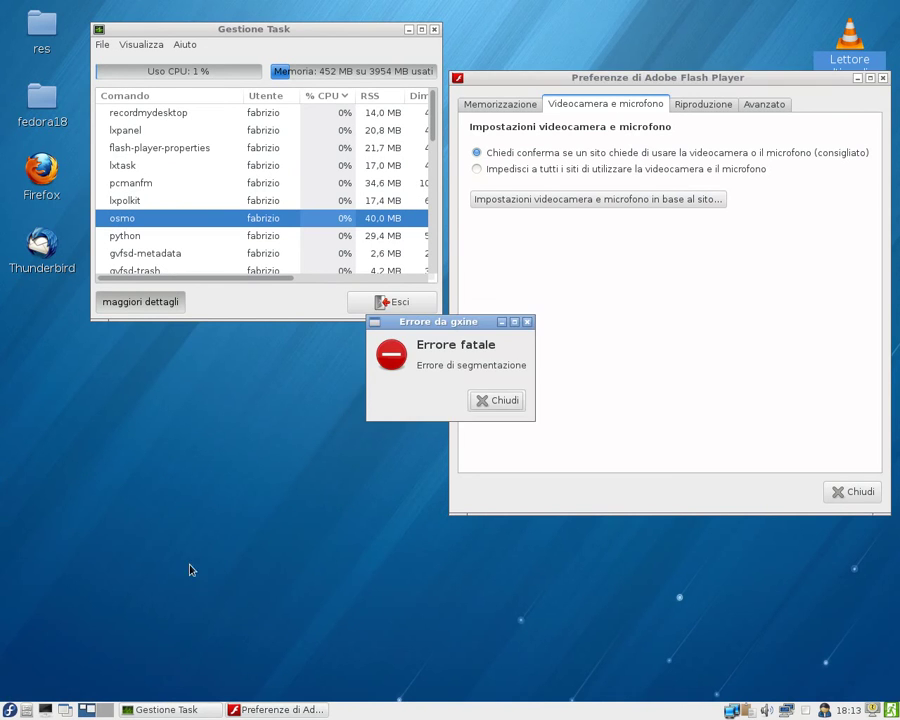
left_click(484, 403)
Step: Launch the GnomeBaker CD/DVD Writer
left_click(9, 710)
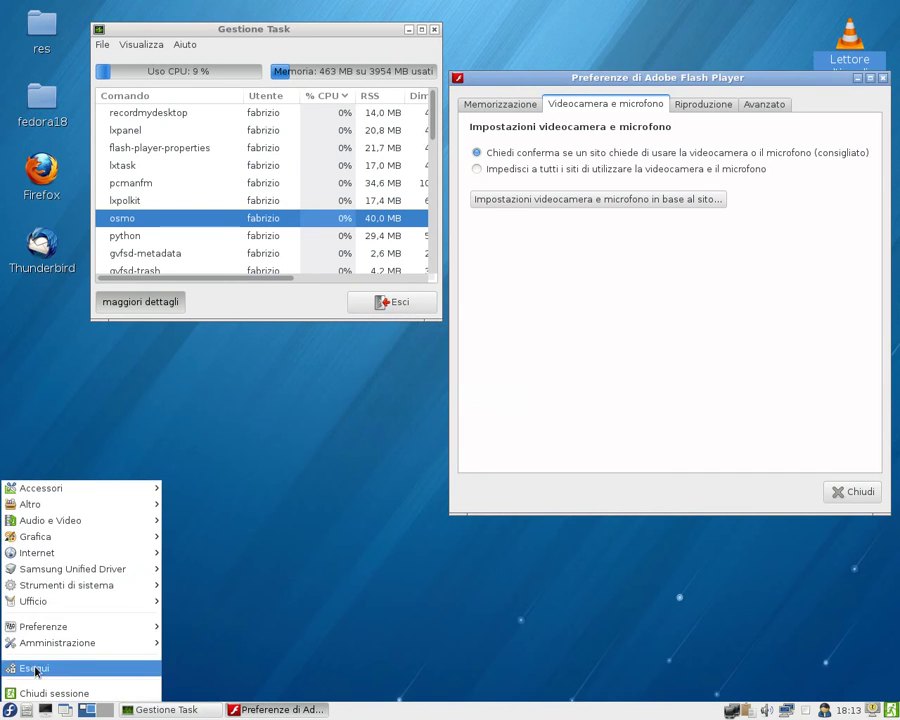
mouse_move(80, 520)
left_click(195, 536)
Step: Launch the Asunder CD Ripper, view its version information, and close the program
left_click(9, 710)
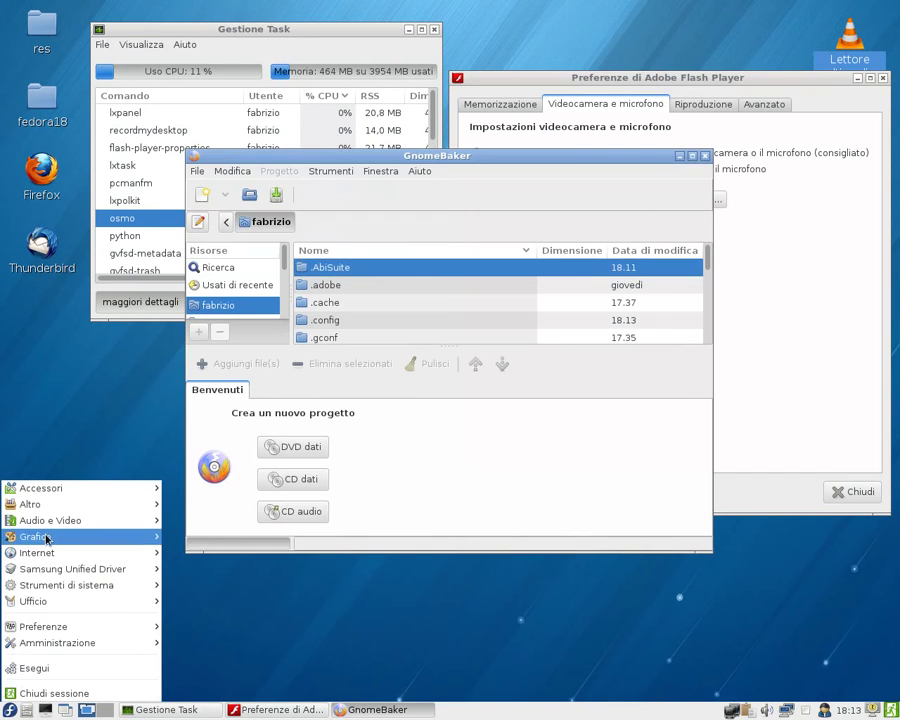
mouse_move(80, 520)
left_click(195, 518)
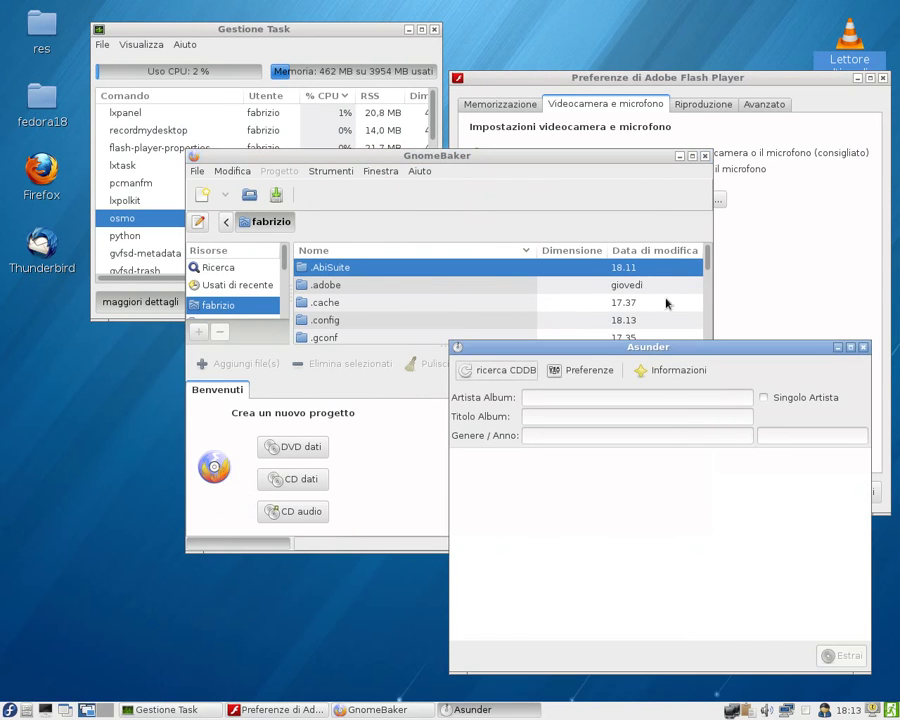
left_click(636, 370)
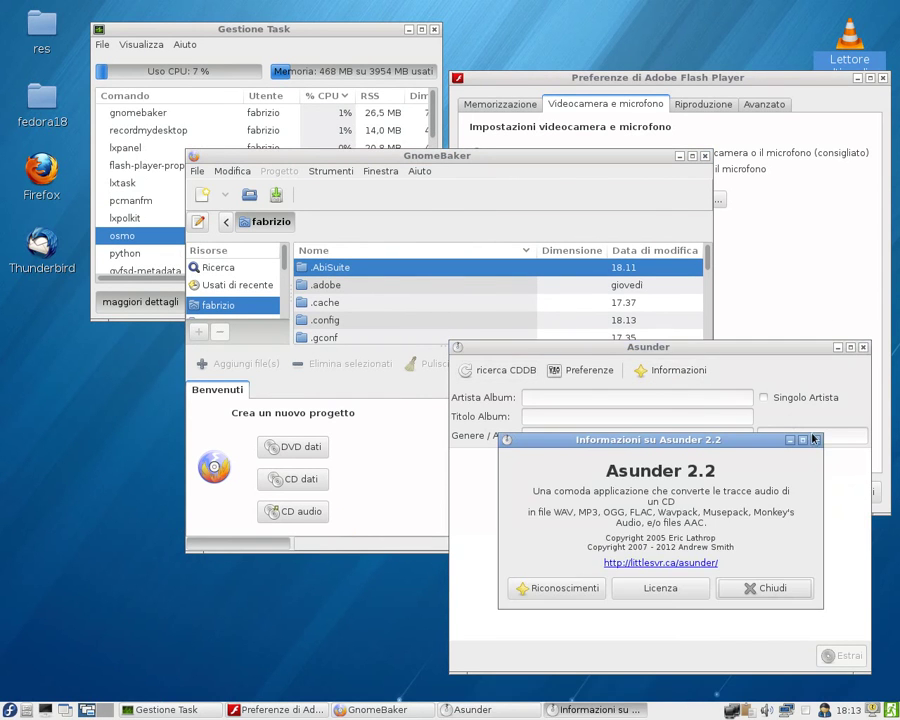
key("Escape")
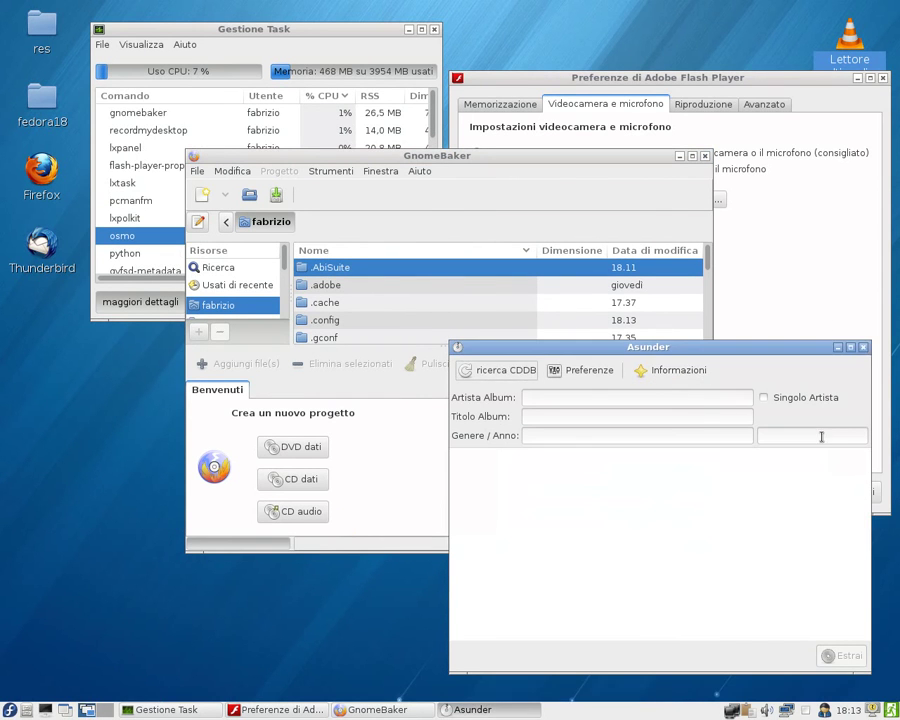
left_click(866, 347)
Step: View the version information of GnomeBaker, dismiss it, and close the program
left_click(419, 171)
left_click(446, 200)
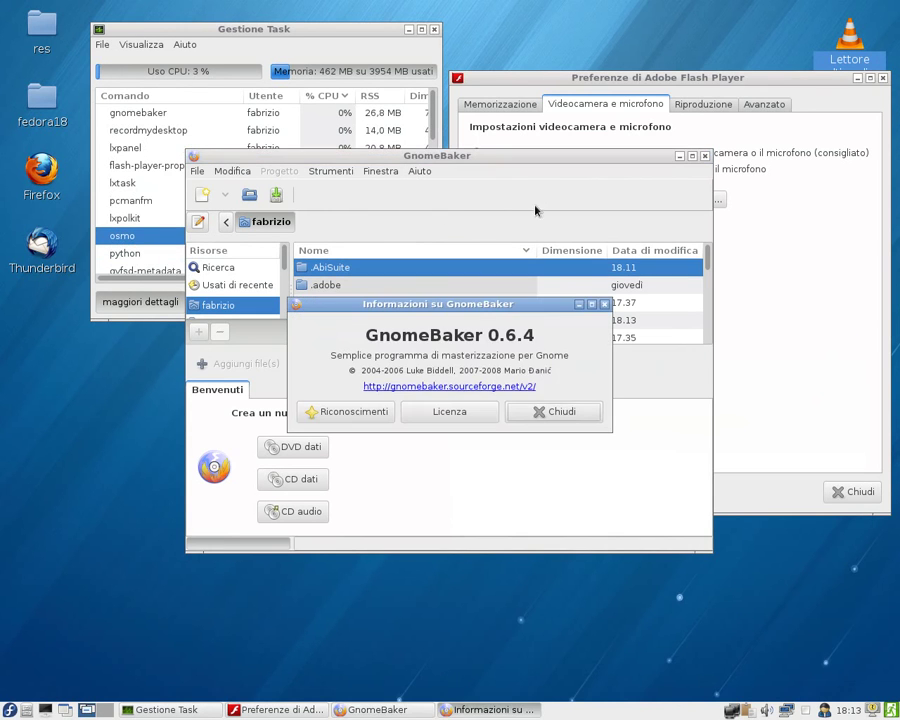
left_click(537, 414)
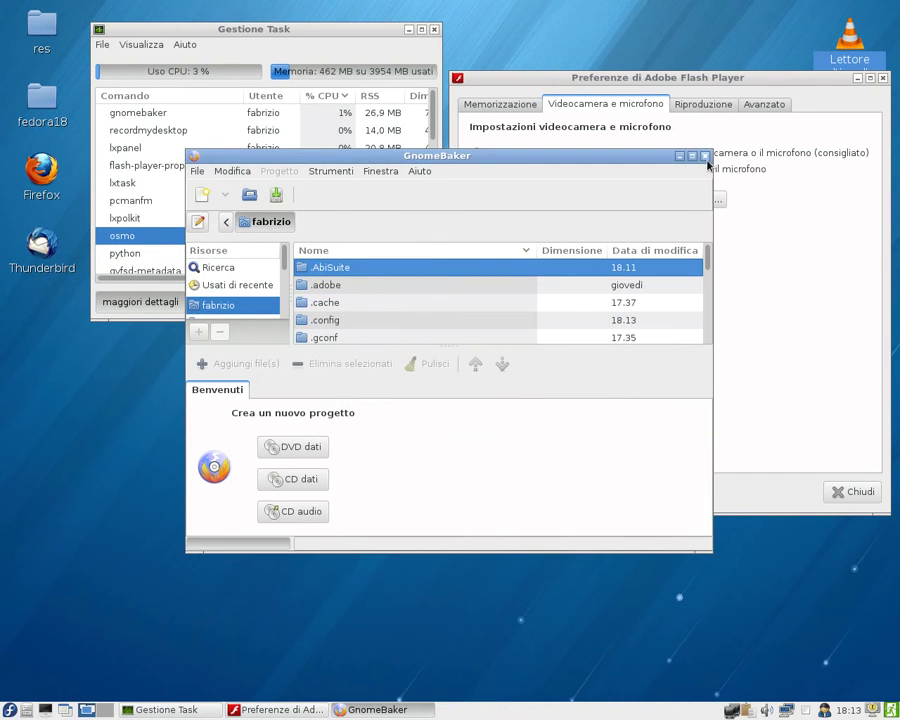
left_click(704, 156)
Step: Launch AbiWord, view its version information, and close both AbiWord and the Adobe Flash Player preferences
double_click(866, 138)
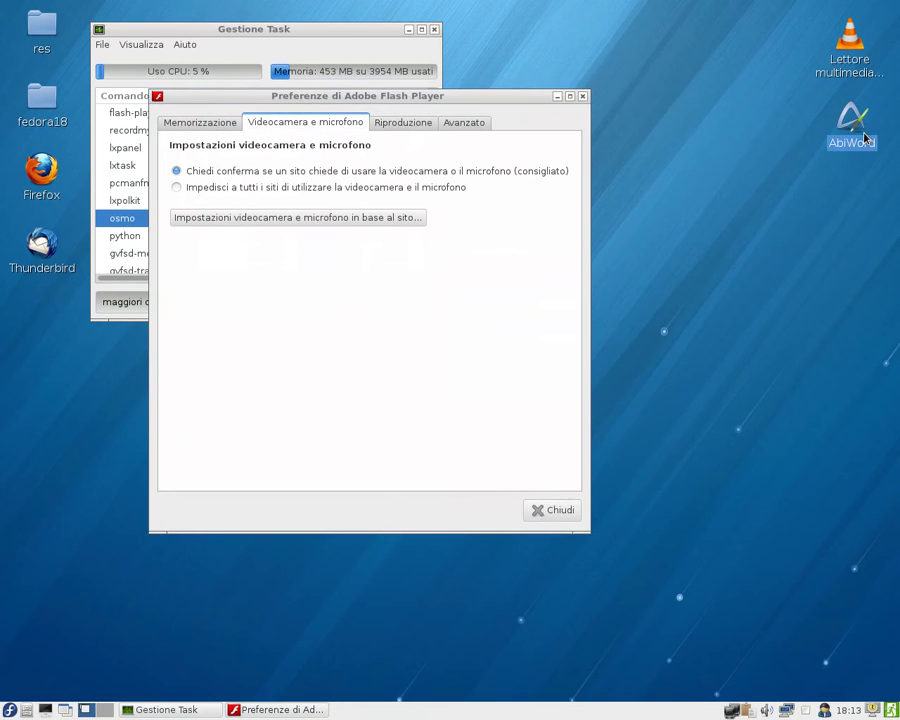
left_click(546, 283)
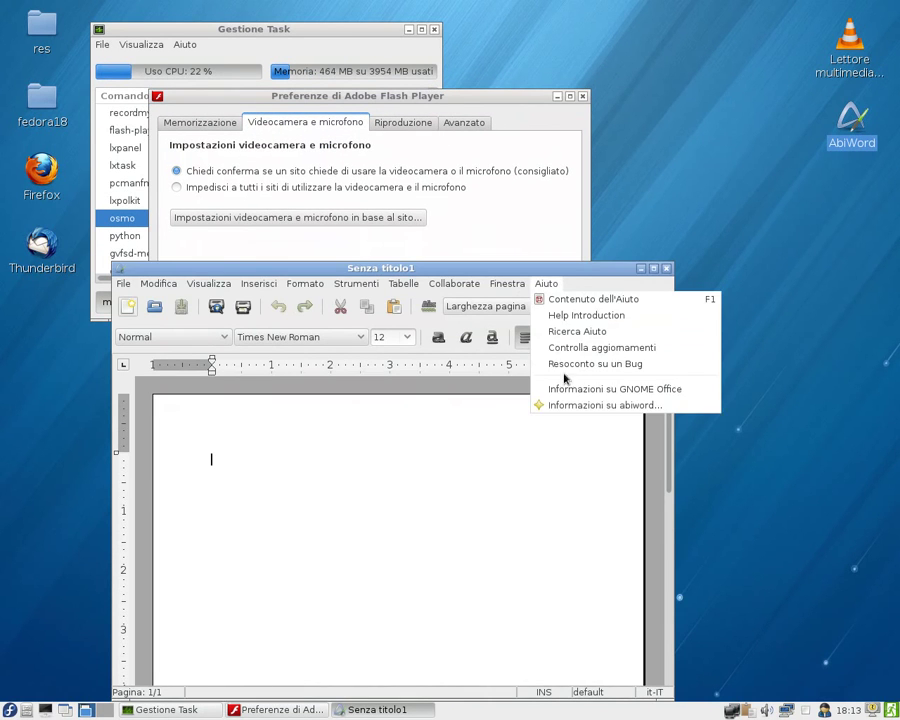
left_click(565, 405)
left_click(528, 412)
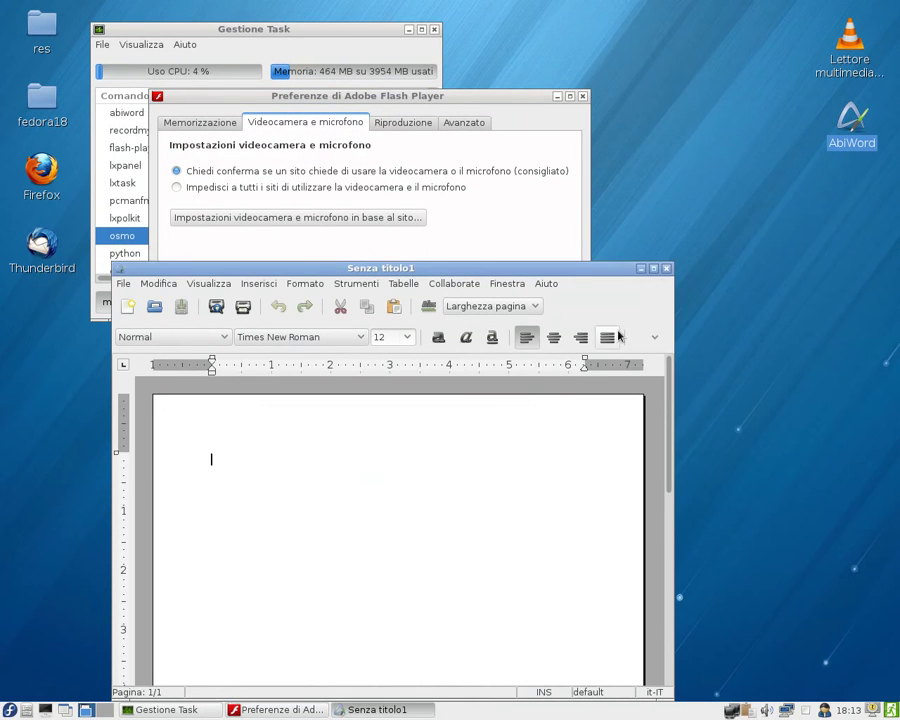
left_click(666, 270)
left_click(579, 95)
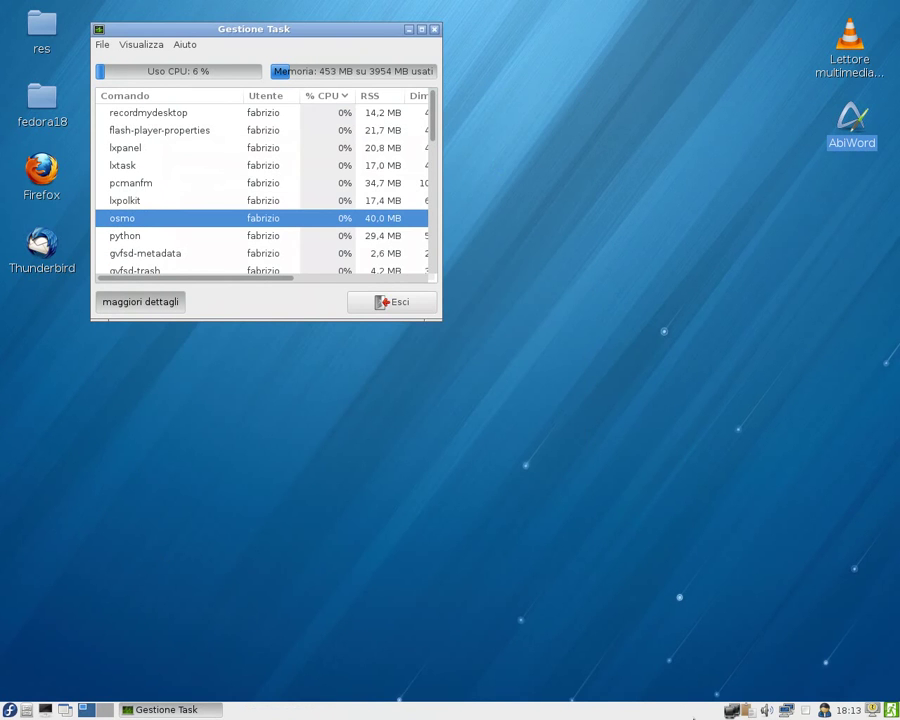
Step: Open the full volume control, examine the output, input, configuration and playback settings, and close it
left_click(763, 710)
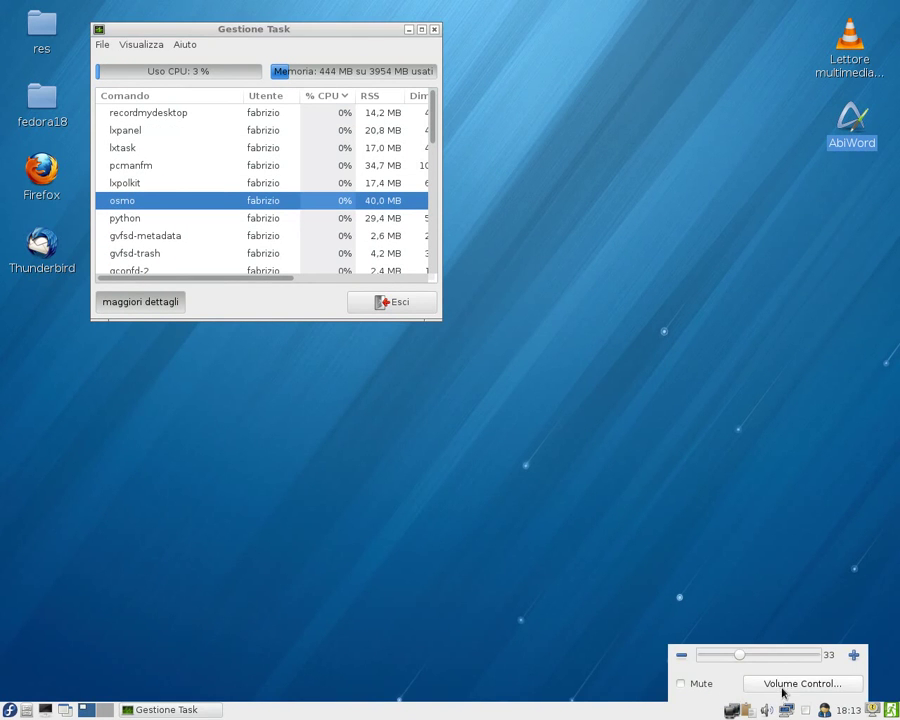
left_click(783, 688)
left_click(358, 397)
left_click(400, 398)
left_click(433, 400)
left_click(254, 400)
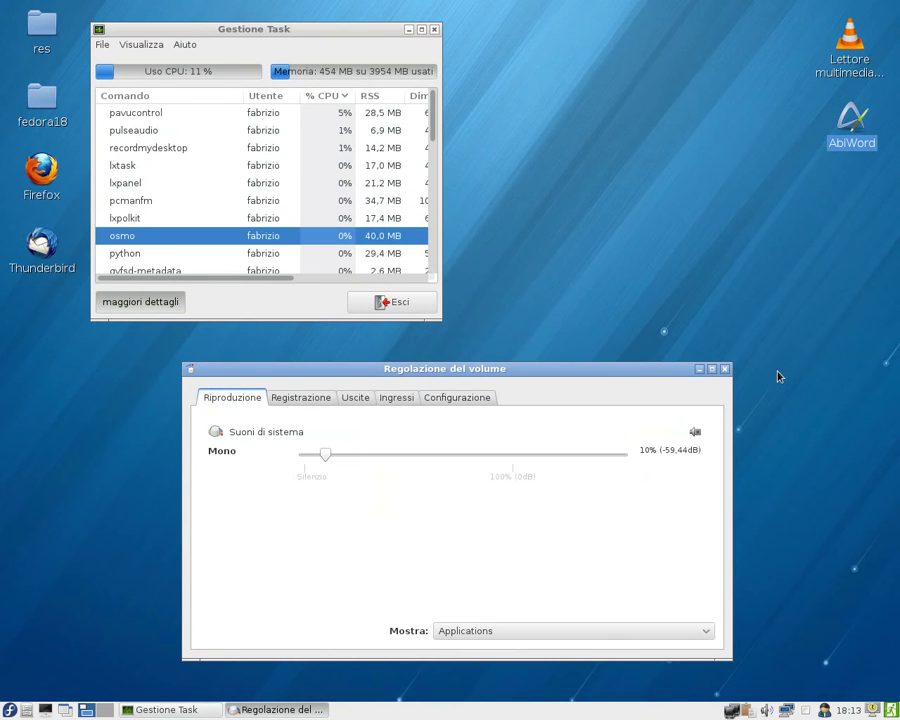
left_click(725, 370)
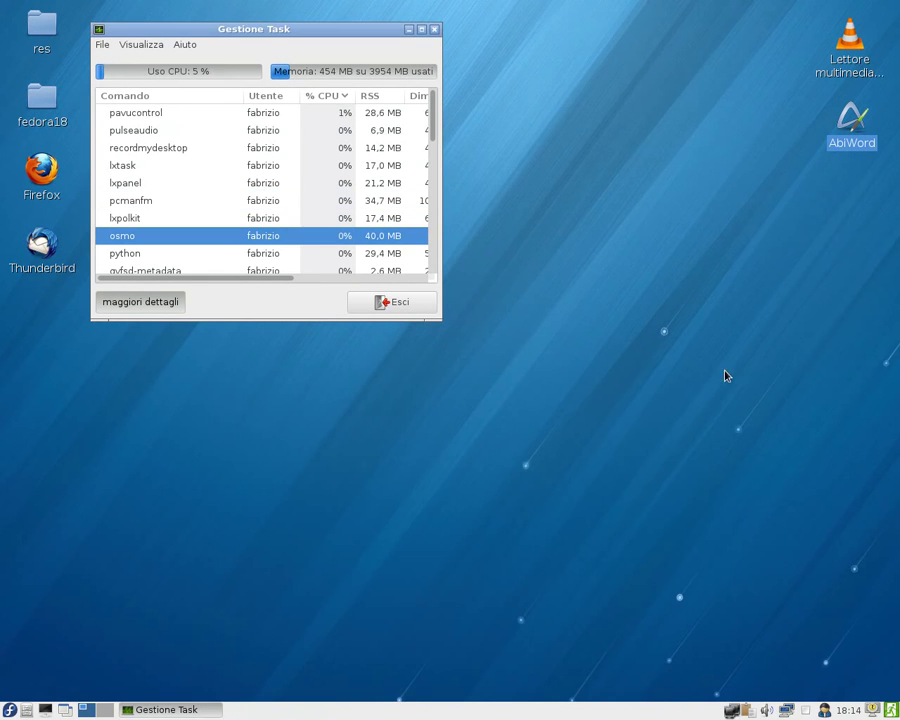
Step: Reopen the volume control through the volume applet's options, view the recording settings, and close it
right_click(766, 711)
left_click(804, 621)
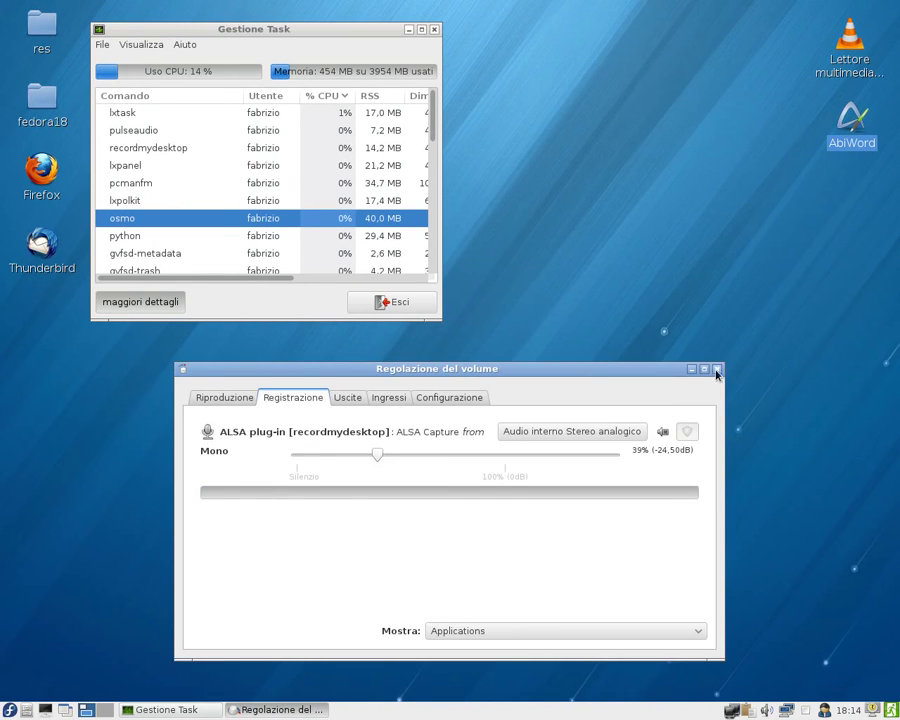
left_click(717, 372)
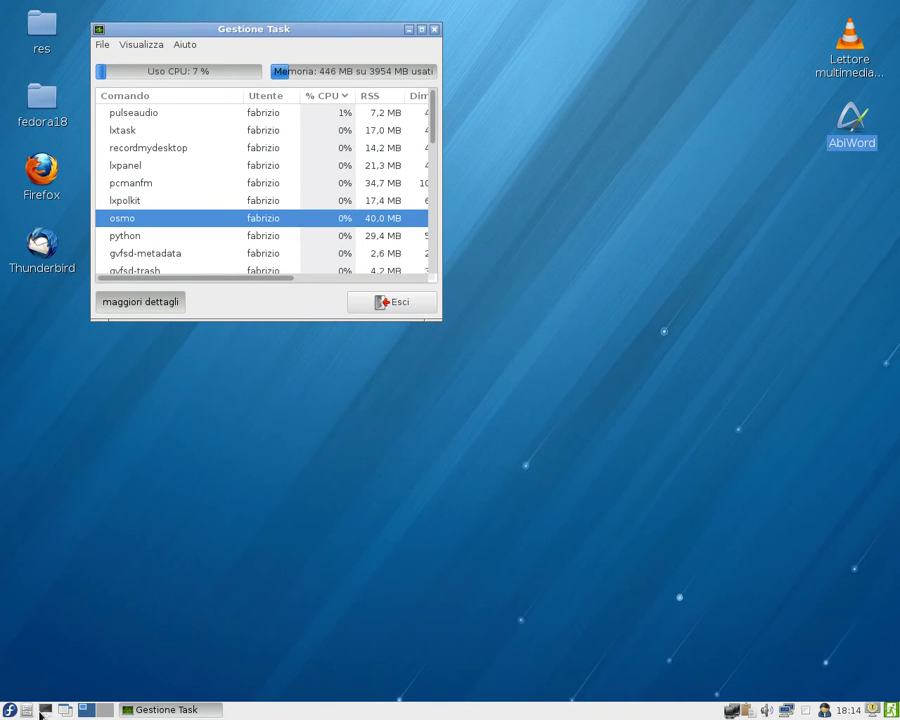
Step: Launch LXTerminal, view its version information, and close the dialog and the terminal
left_click(44, 710)
left_click(350, 391)
left_click(372, 403)
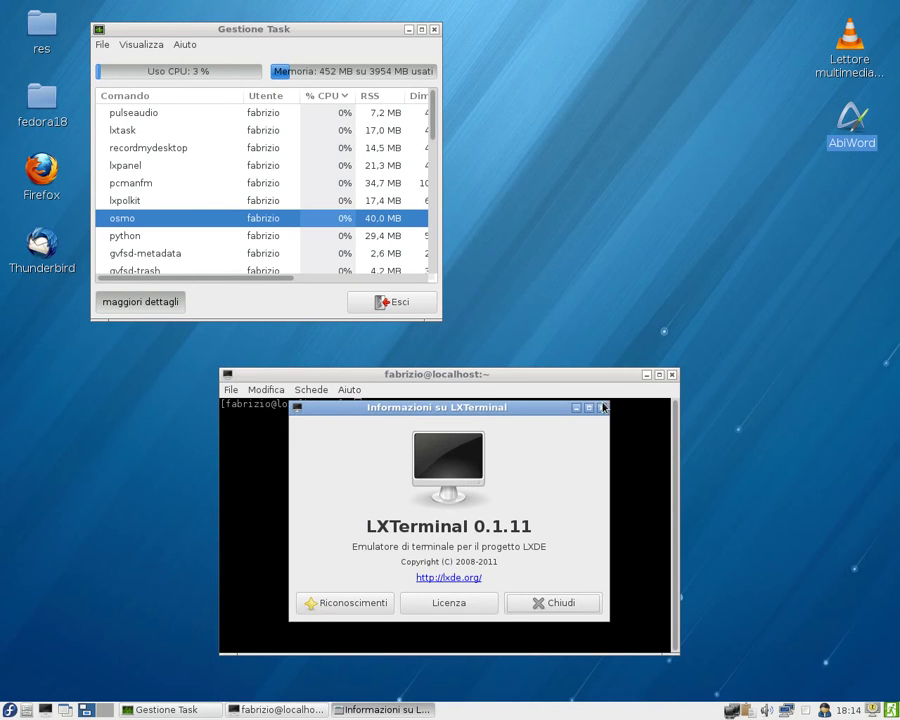
left_click(604, 409)
left_click(671, 374)
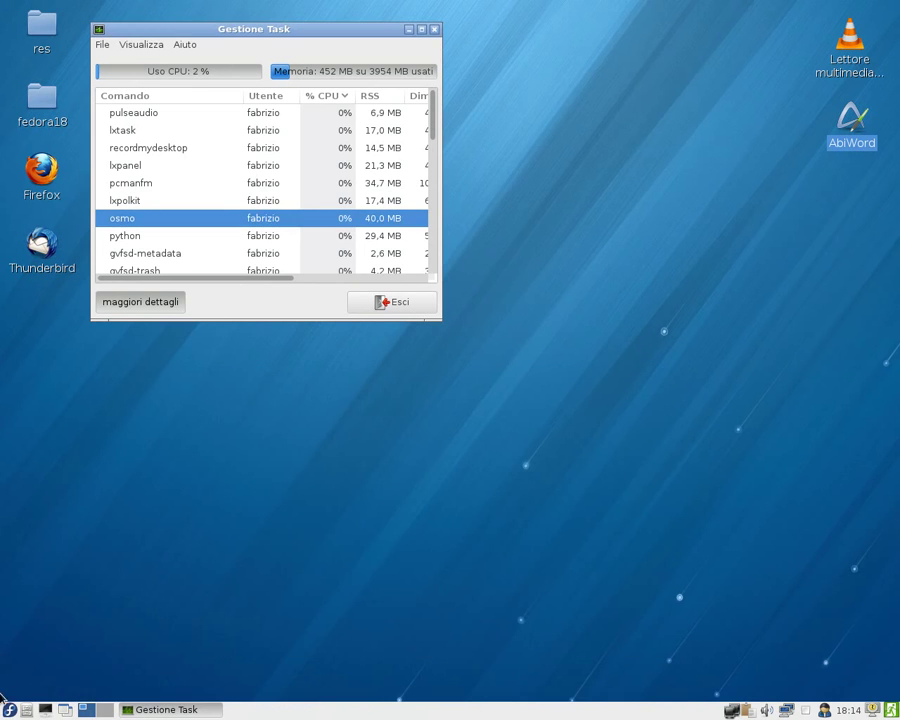
Step: Open the network connections settings, view the connection types available for a new connection, cancel the creation and close the settings
left_click(9, 710)
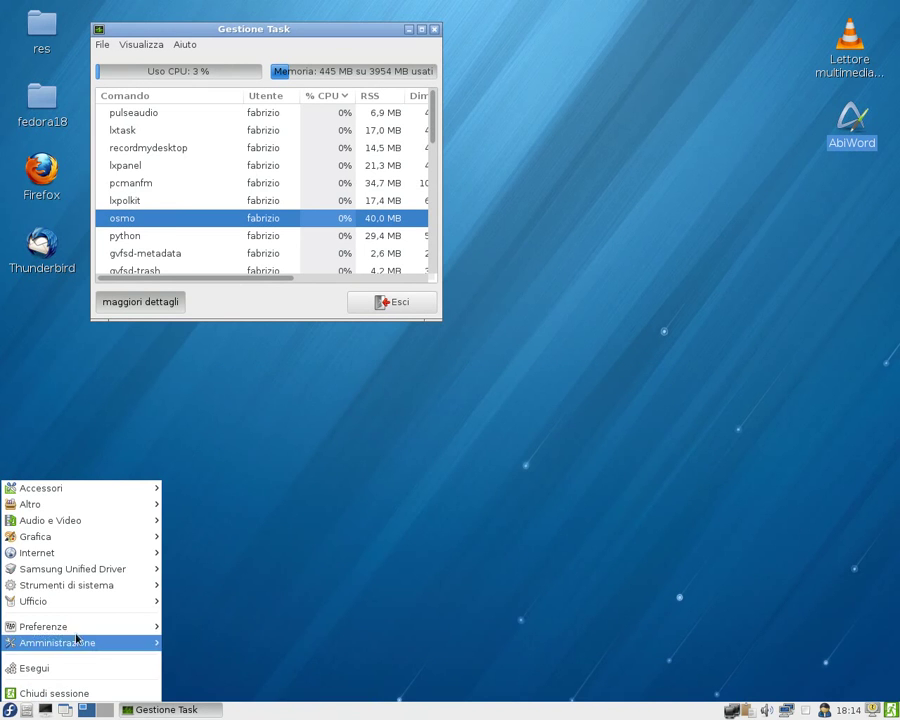
mouse_move(85, 627)
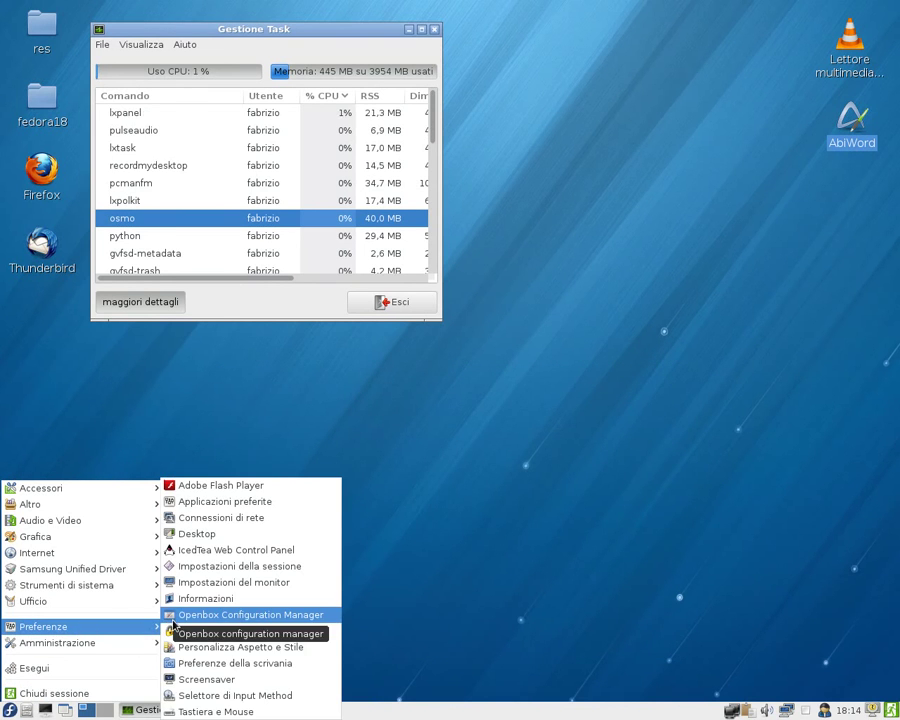
left_click(213, 518)
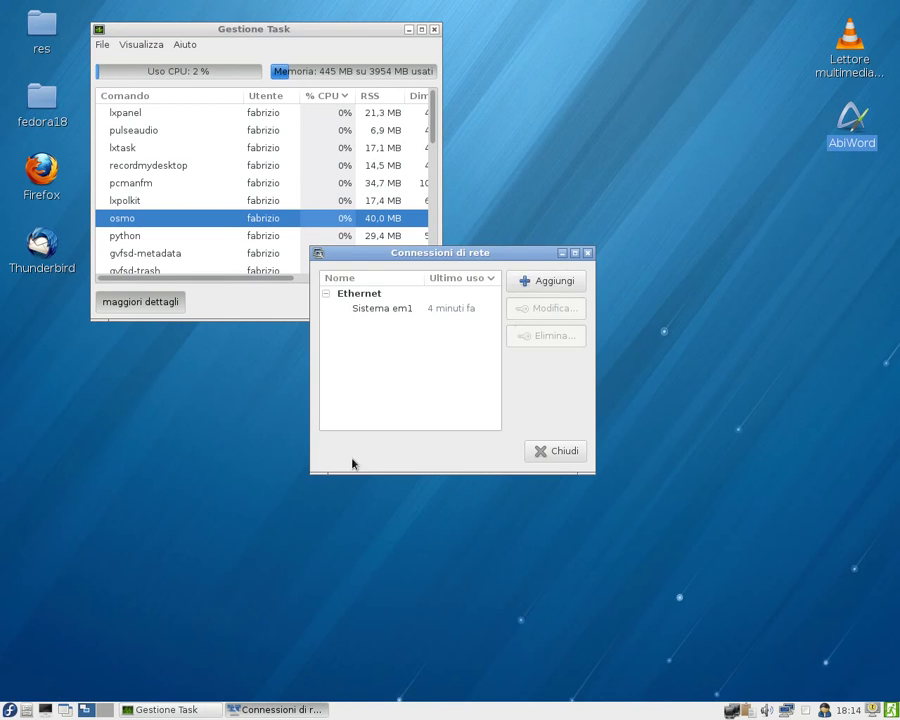
left_click(570, 279)
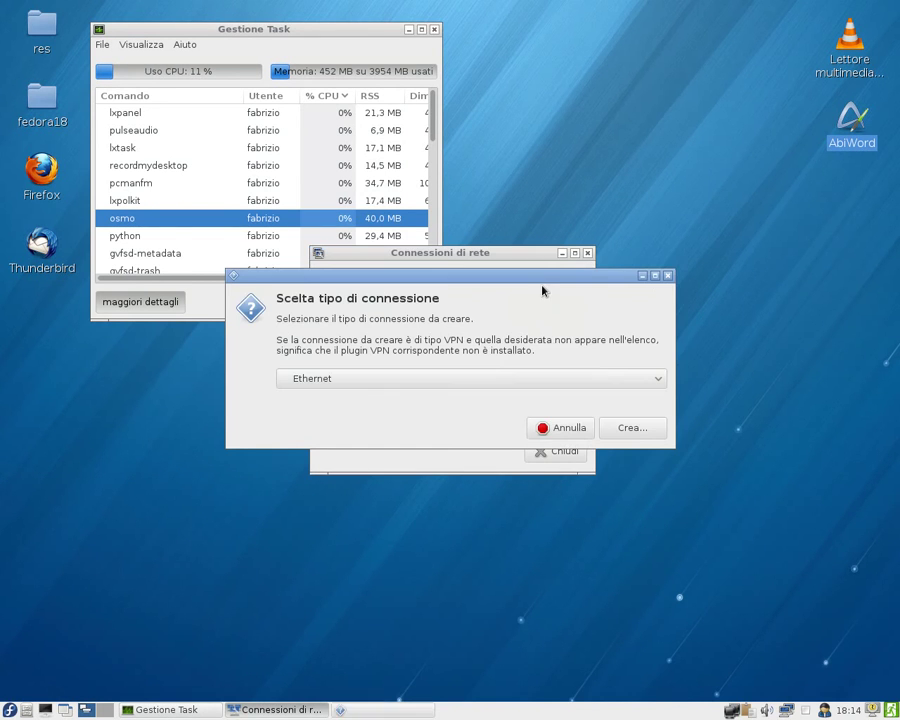
left_click(657, 379)
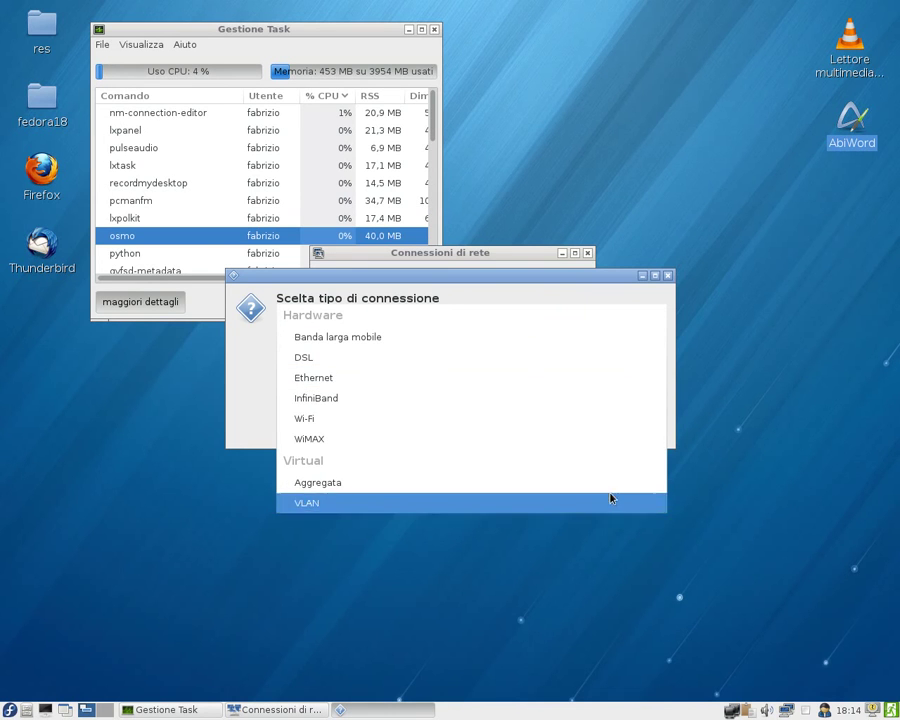
left_click(642, 418)
left_click(568, 428)
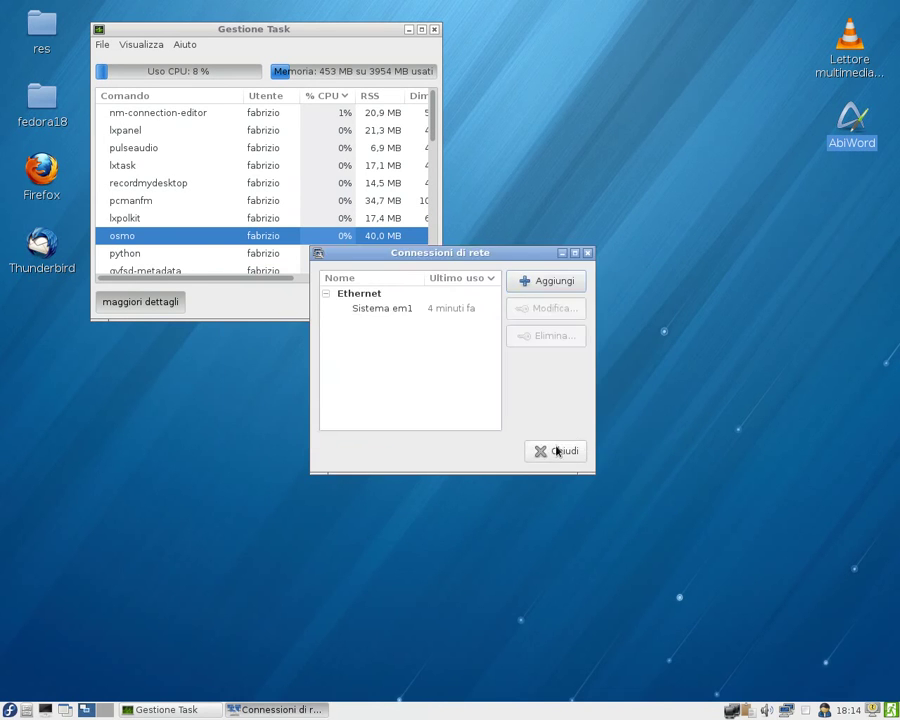
left_click(558, 451)
Step: Launch the Automatic Bug Reporting Tool from the system tools, view its list of reported problems, and close it
left_click(10, 709)
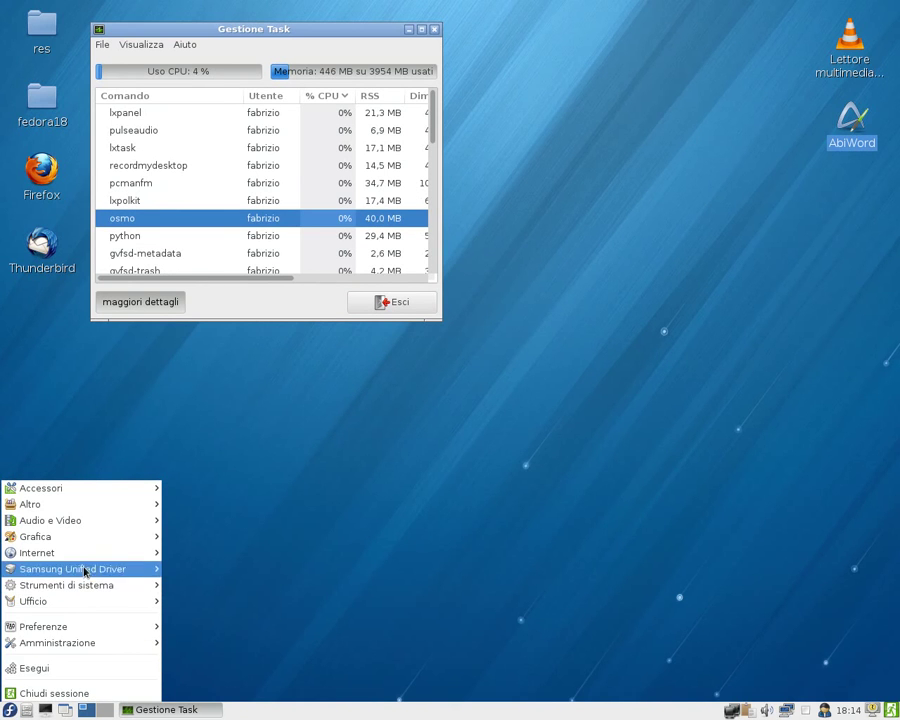
mouse_move(81, 543)
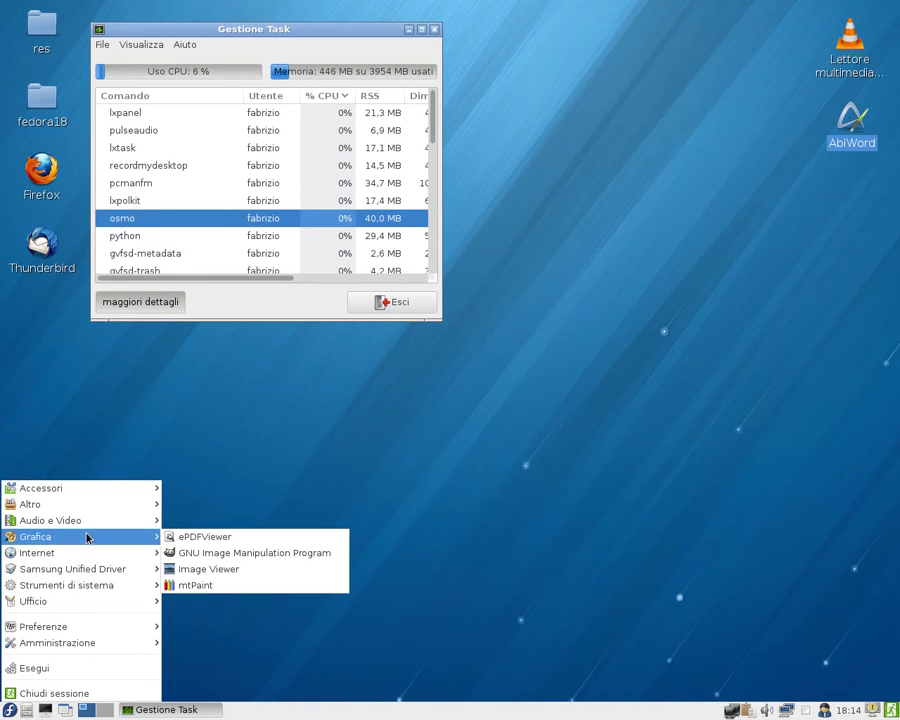
mouse_move(83, 521)
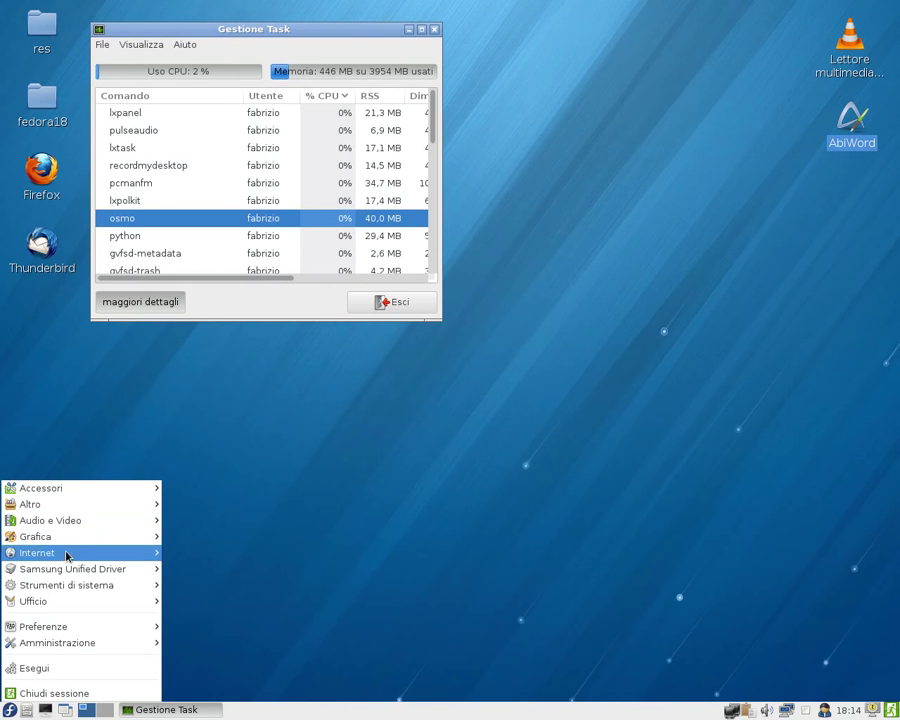
mouse_move(68, 590)
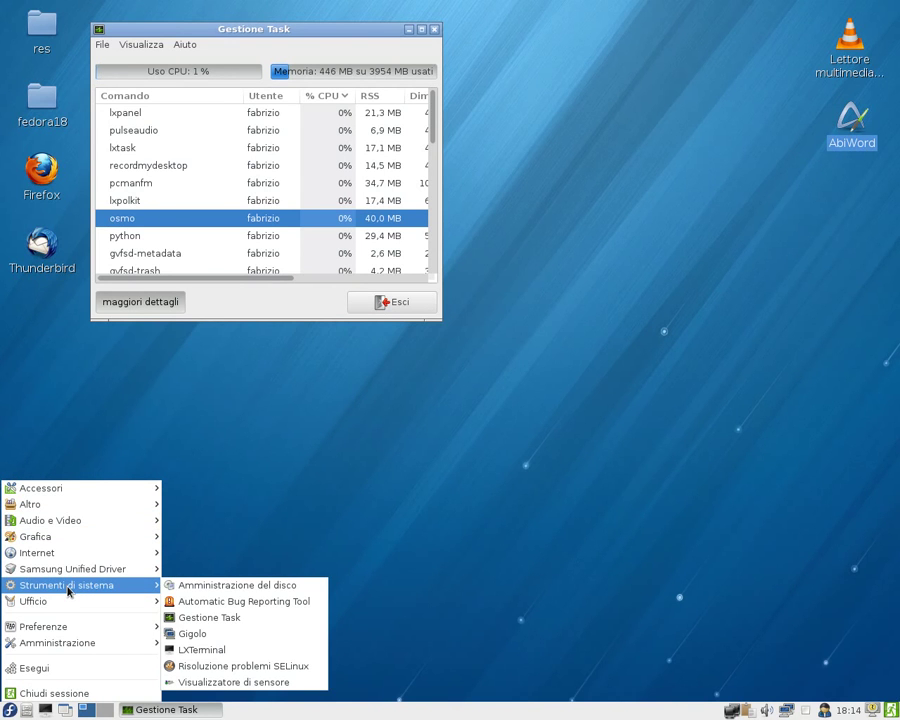
left_click(185, 600)
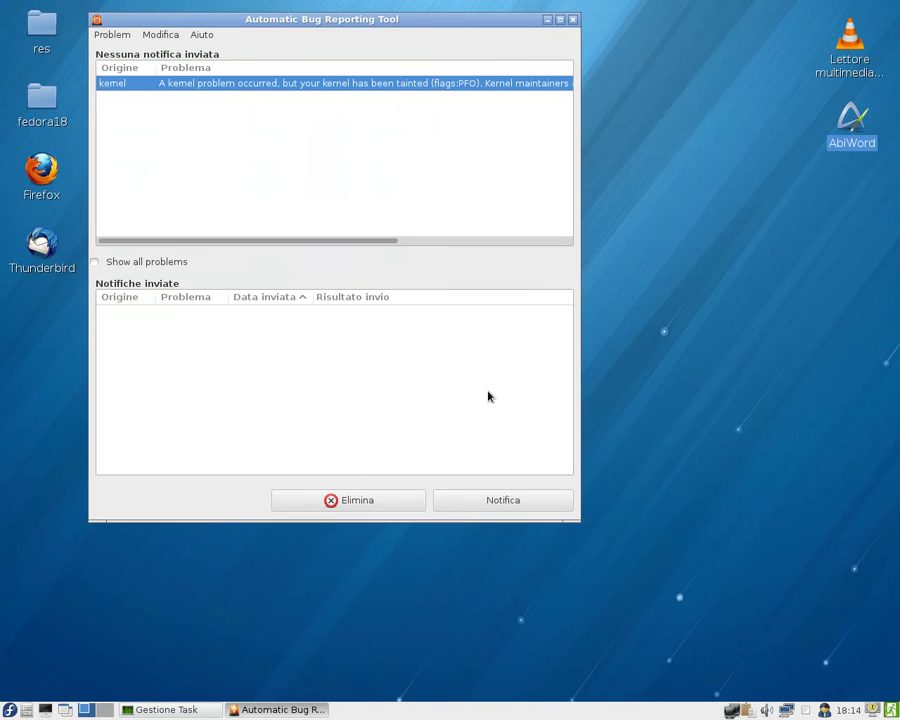
left_click(572, 20)
Step: Launch Gigolo from the system tools, view its version information, and close the information dialog
left_click(8, 709)
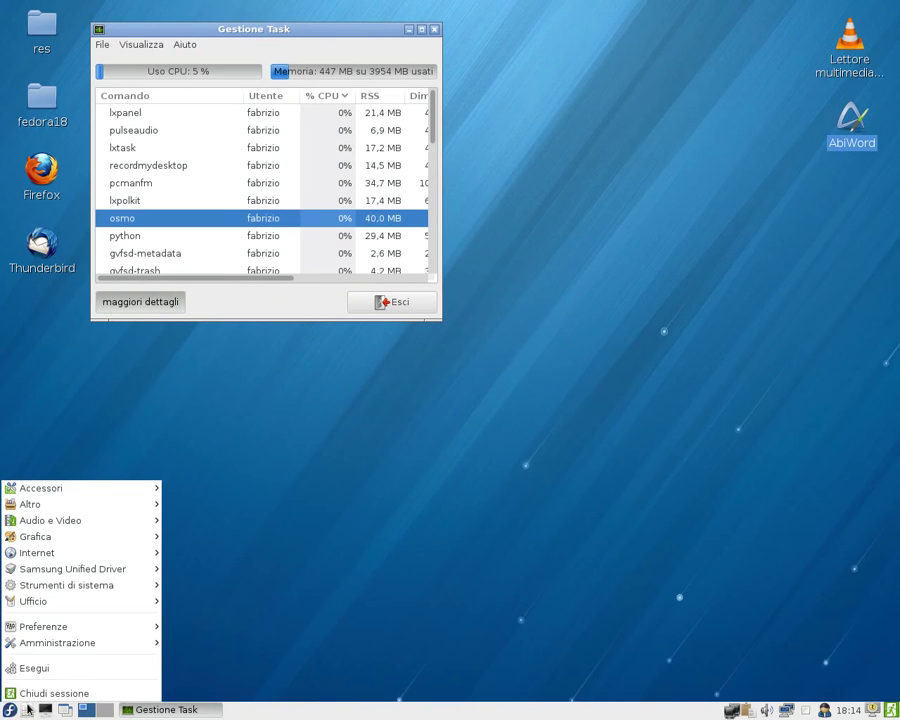
mouse_move(75, 631)
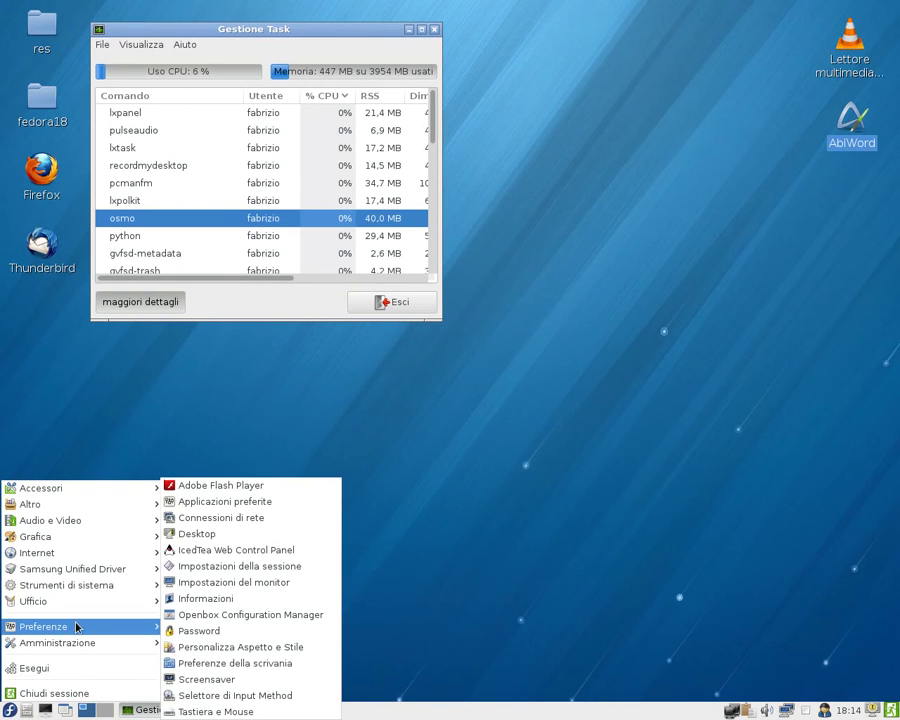
mouse_move(80, 593)
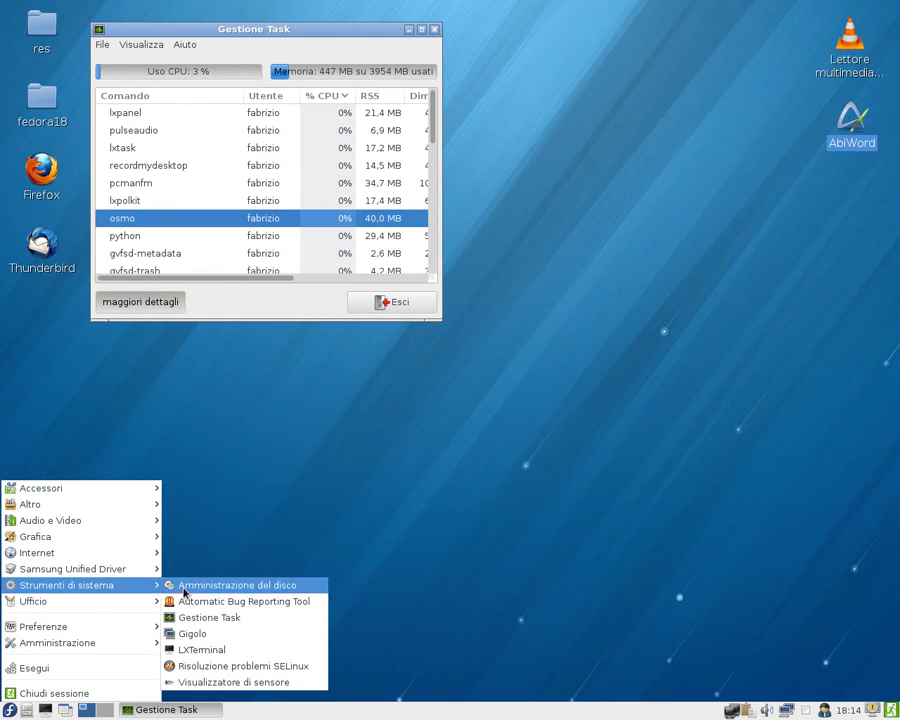
left_click(191, 634)
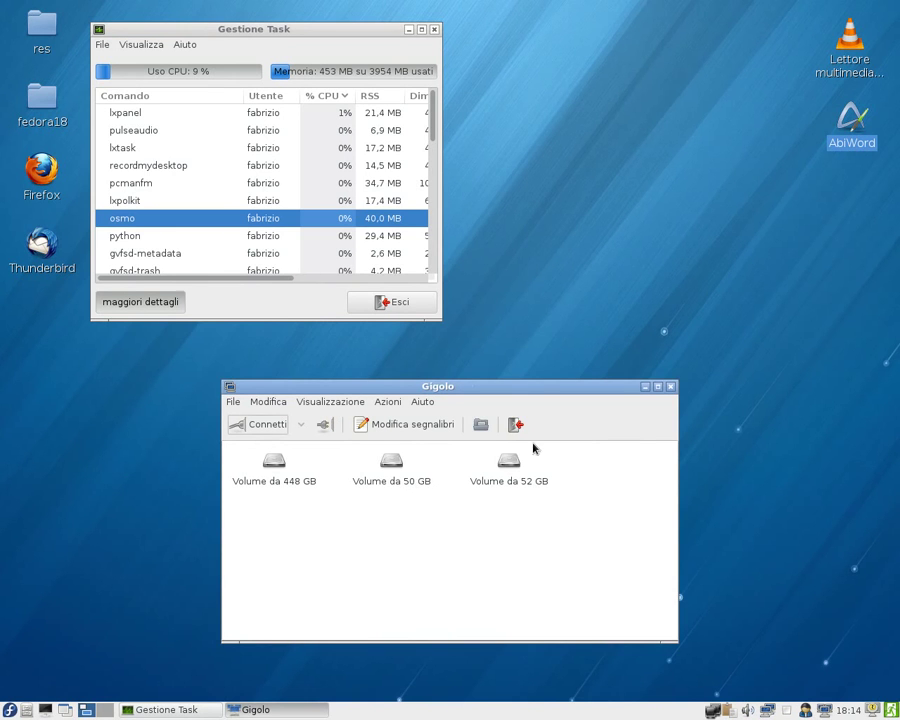
left_click(422, 401)
left_click(446, 458)
left_click(525, 585)
Step: Mount the 50 GB volume in Gigolo by entering the root password, dismiss the resulting dialog, and close Leafpad and Gigolo
double_click(404, 478)
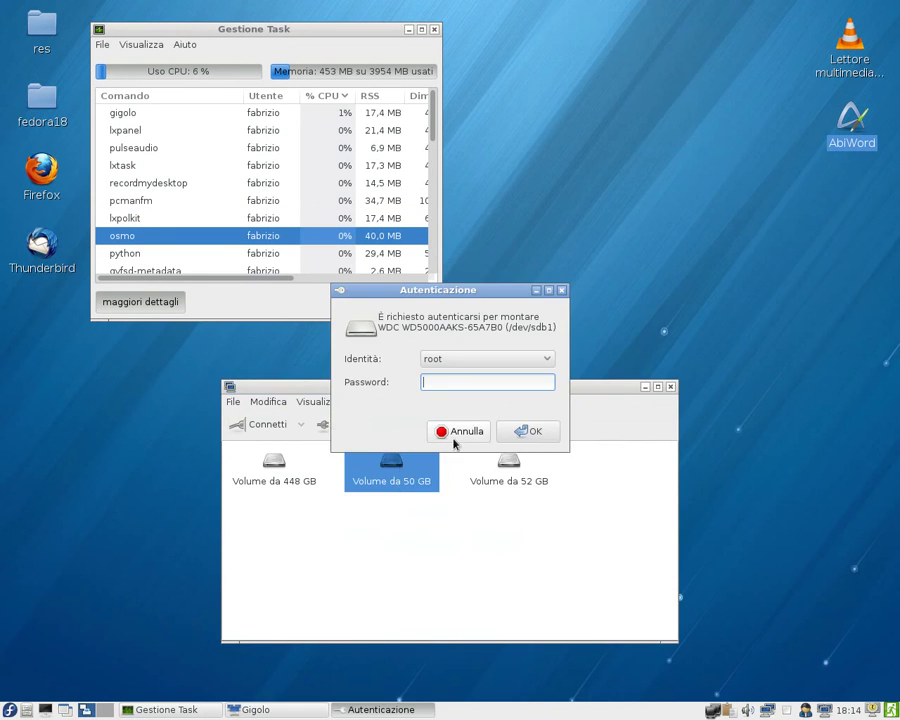
left_click(465, 383)
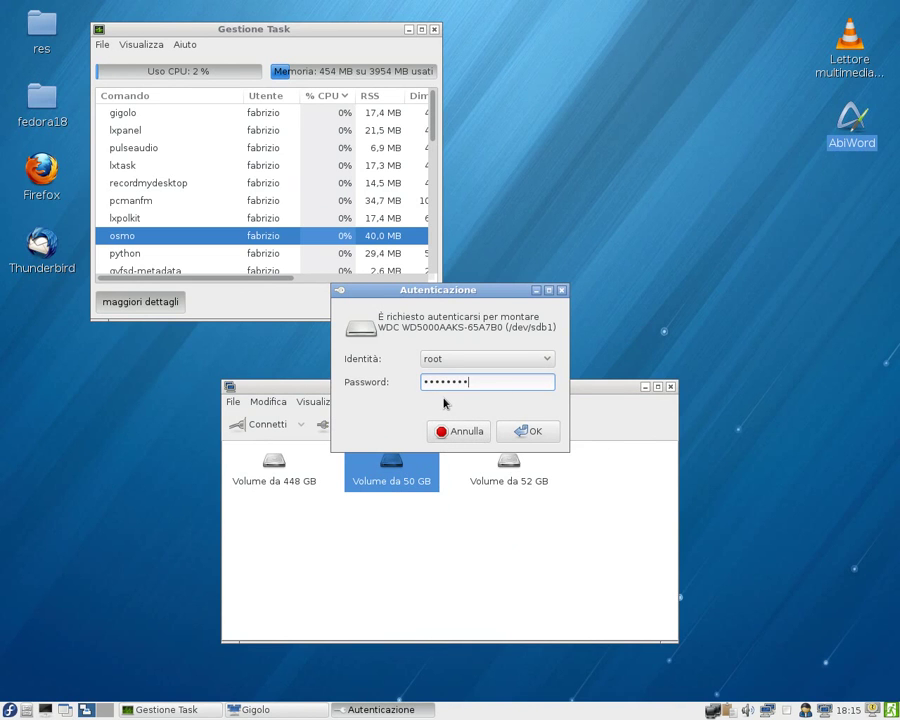
key("Return")
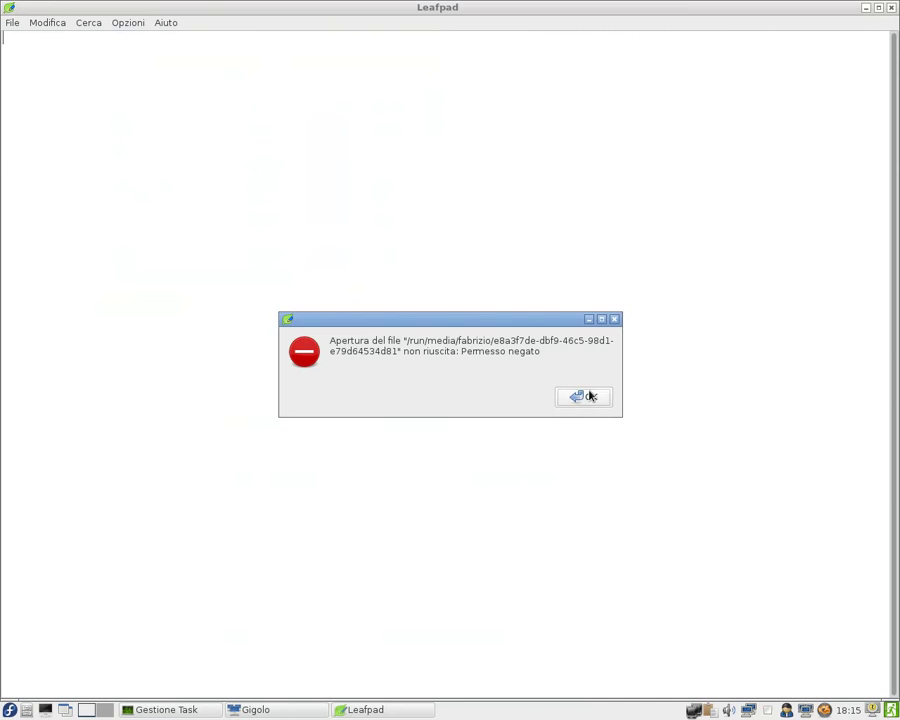
left_click(586, 393)
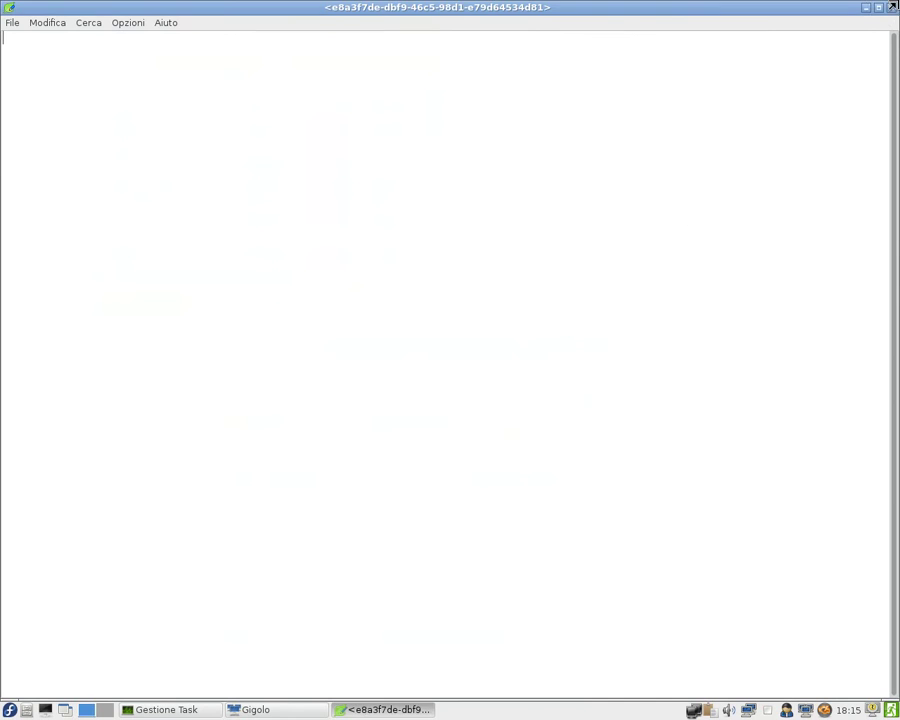
left_click(893, 9)
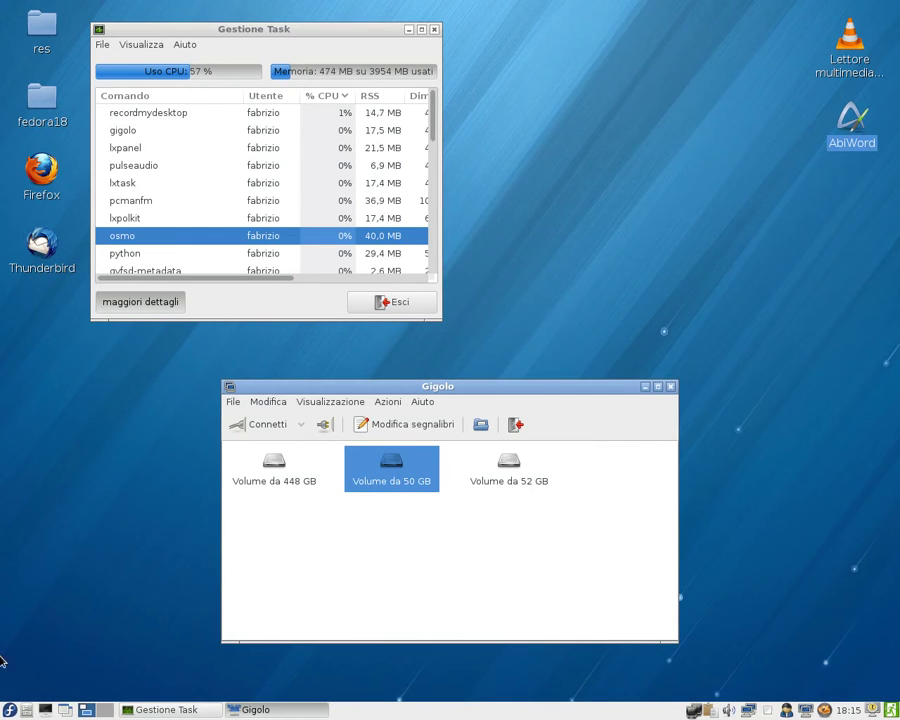
left_click(671, 387)
Step: Launch the disk administration tool (Amministrazione del disco) from the system tools and close its dialog
left_click(6, 707)
mouse_move(56, 634)
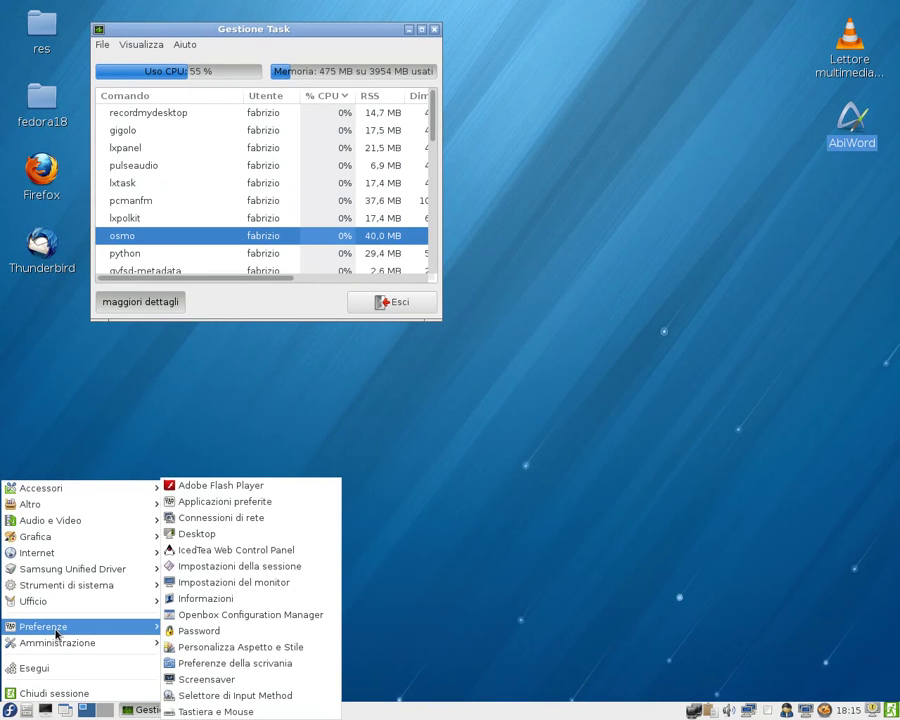
mouse_move(66, 588)
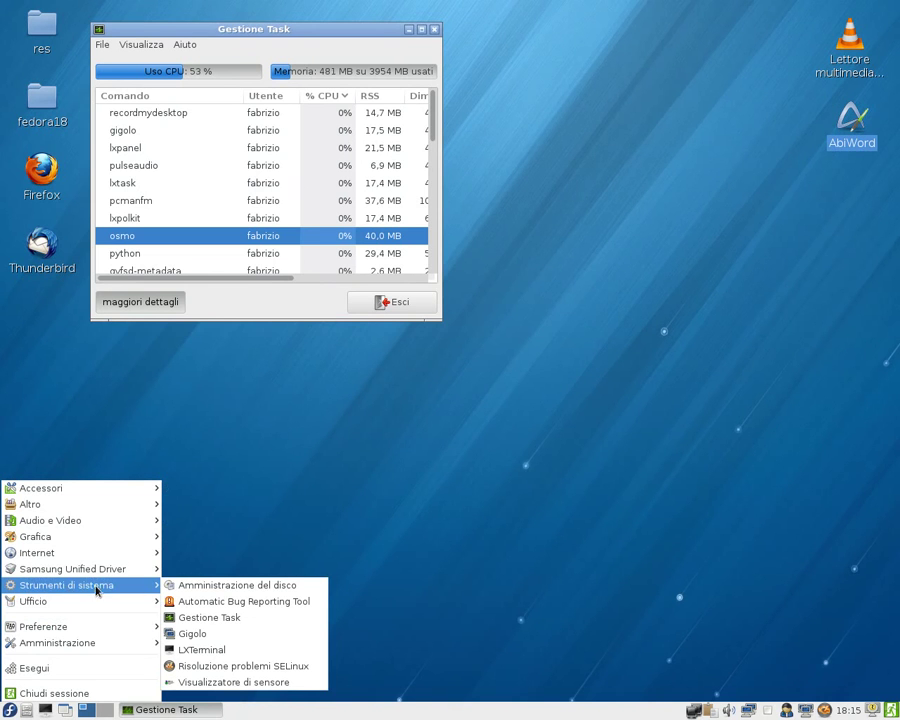
left_click(186, 586)
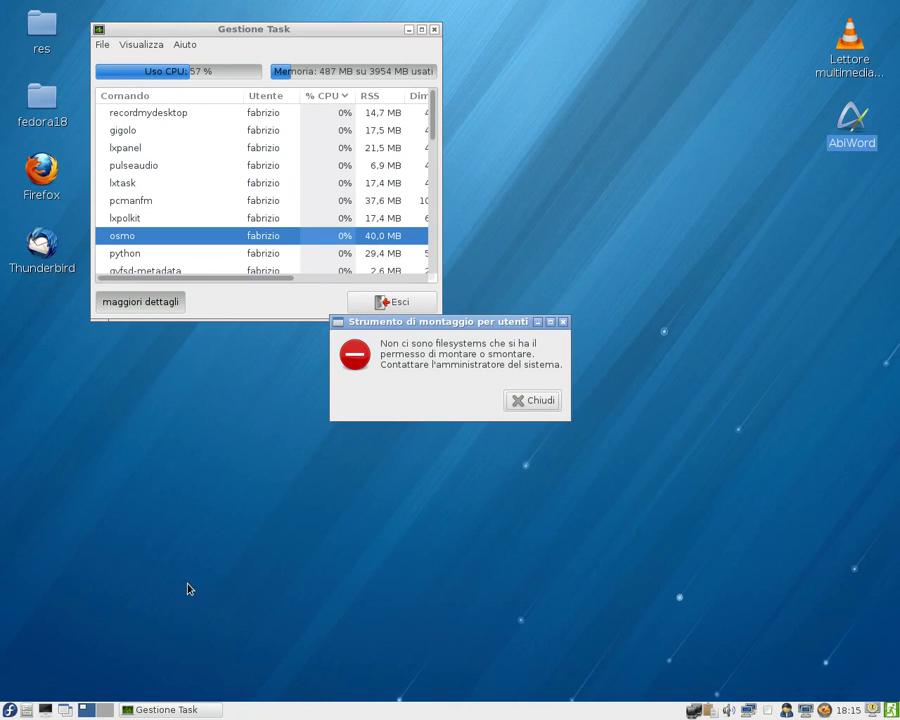
left_click(523, 401)
Step: Open the Fedora release notes (Note di rilascio) in Firefox, view the first page, and close the browser
left_click(9, 710)
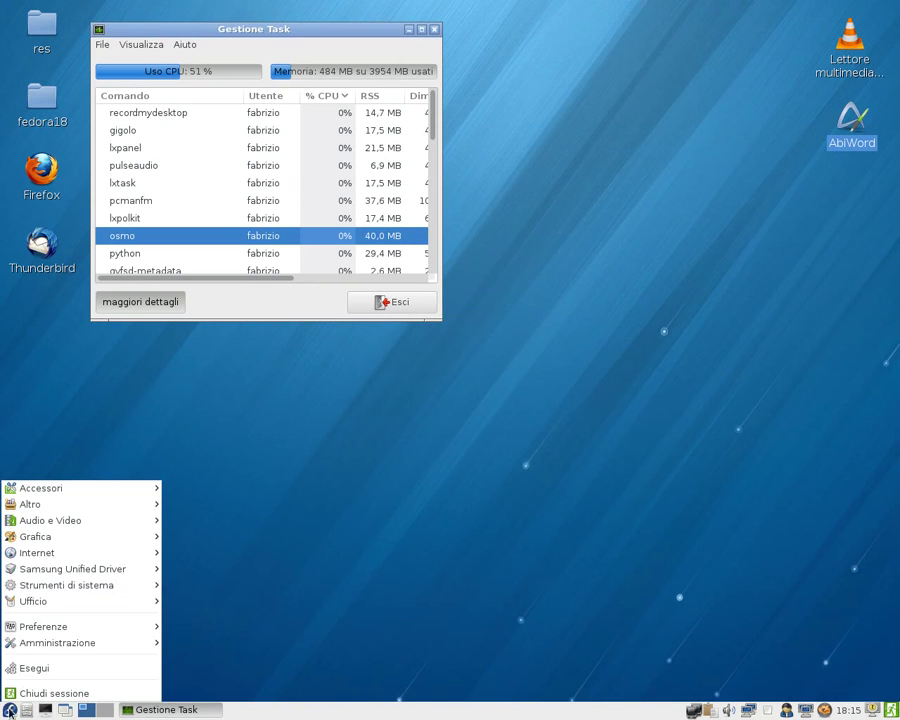
mouse_move(49, 556)
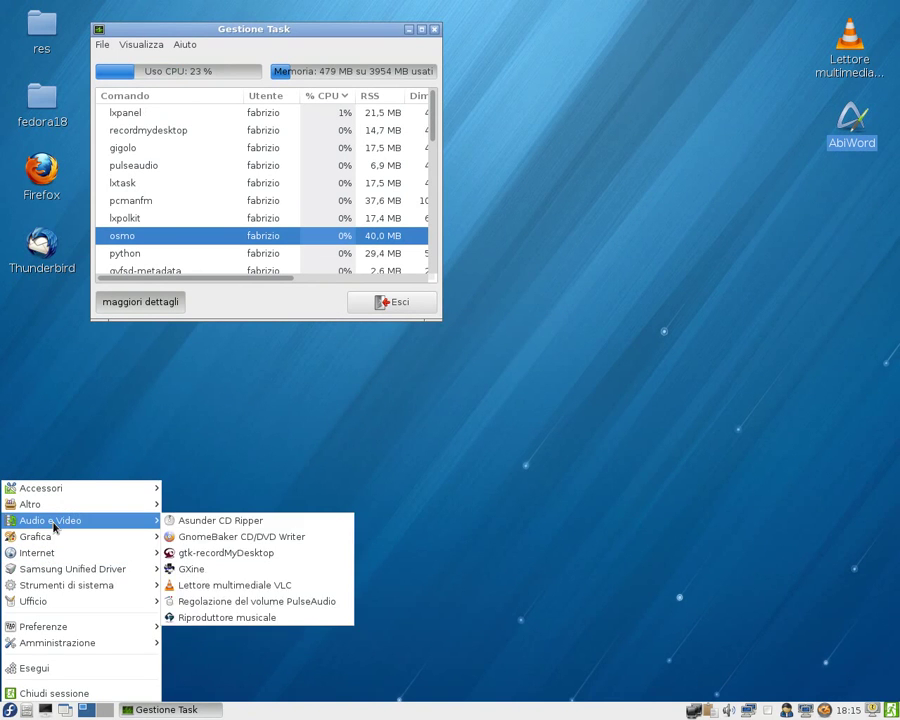
mouse_move(60, 504)
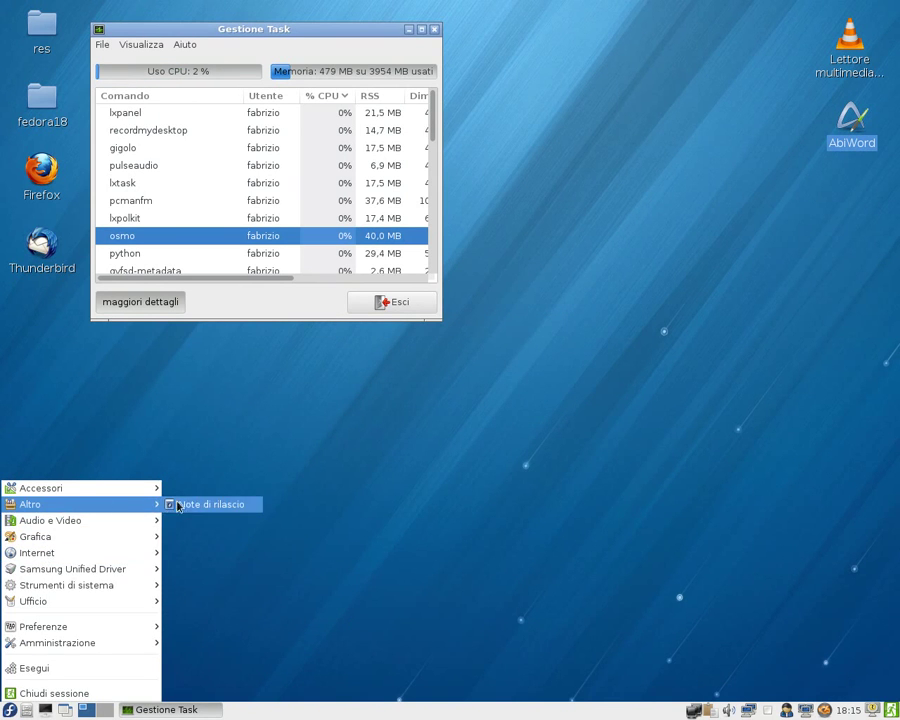
left_click(172, 502)
left_click(9, 708)
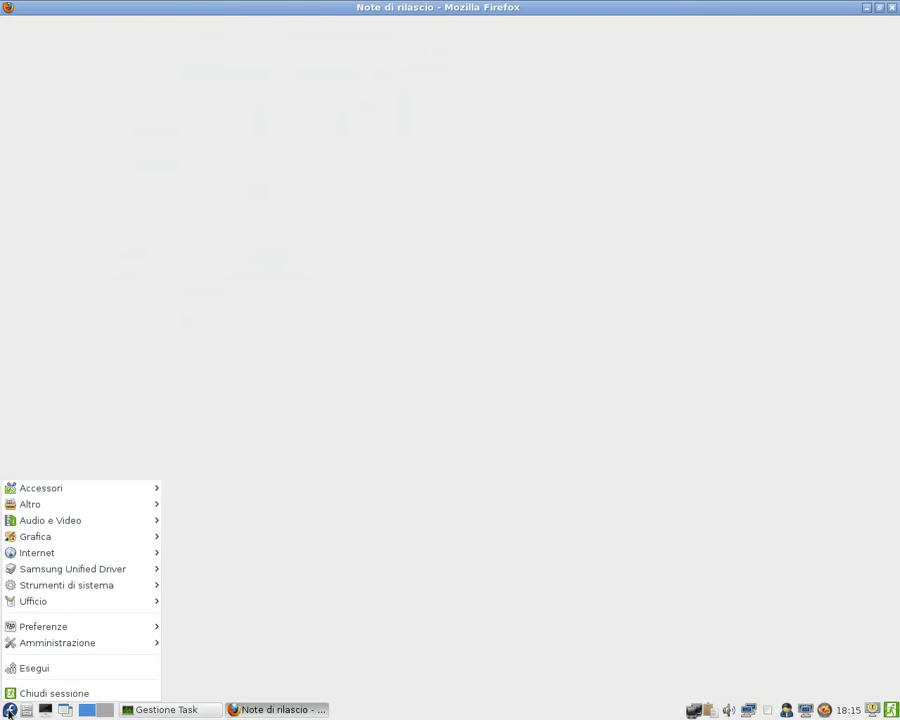
left_click(854, 217)
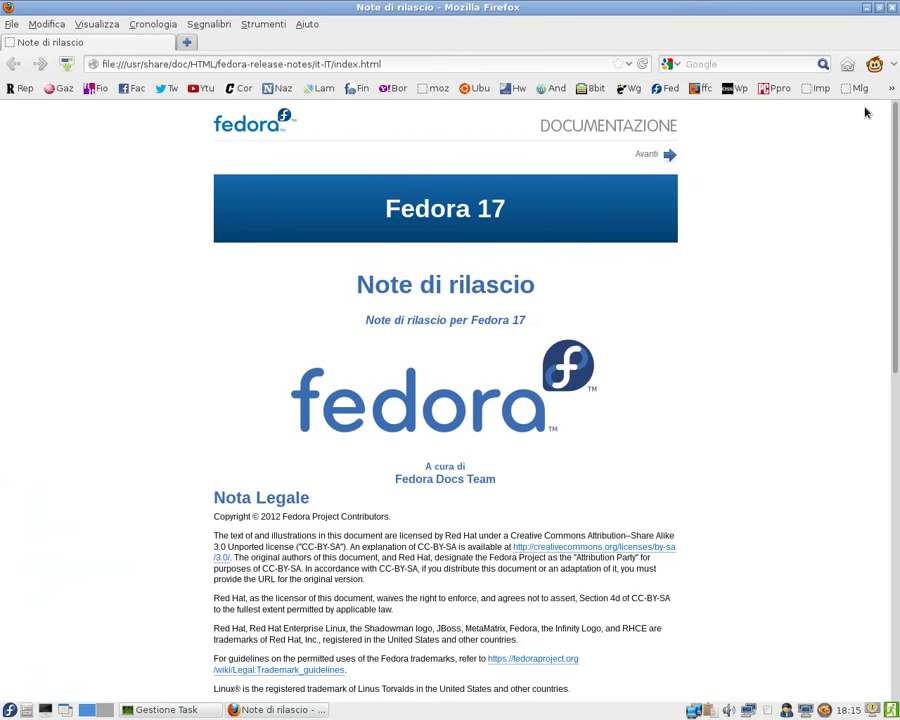
left_click(892, 7)
left_click(9, 709)
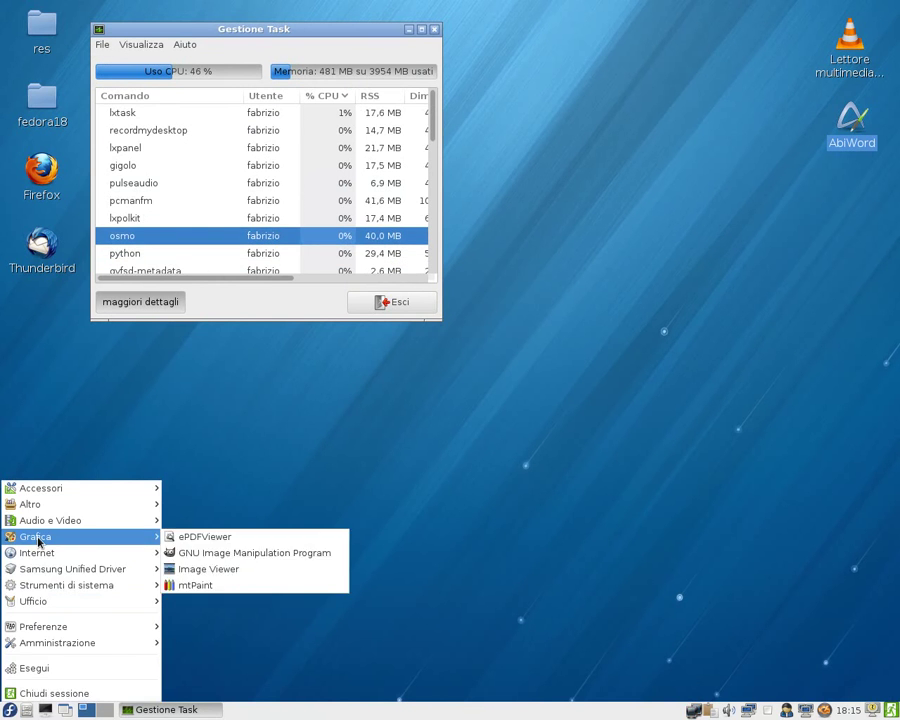
mouse_move(40, 556)
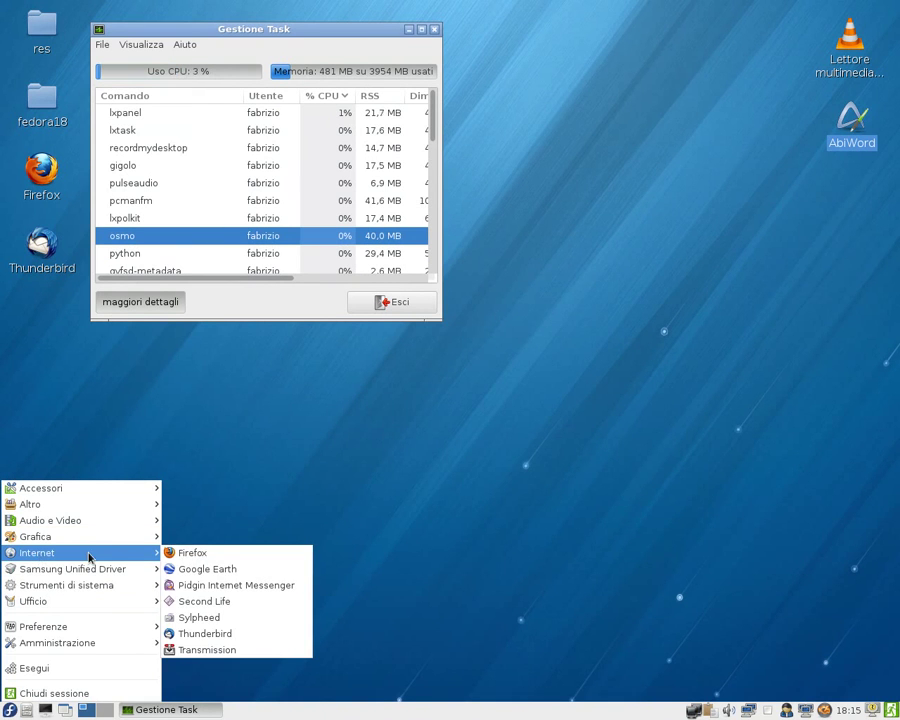
left_click(190, 553)
left_click(10, 709)
left_click(338, 518)
left_click(46, 30)
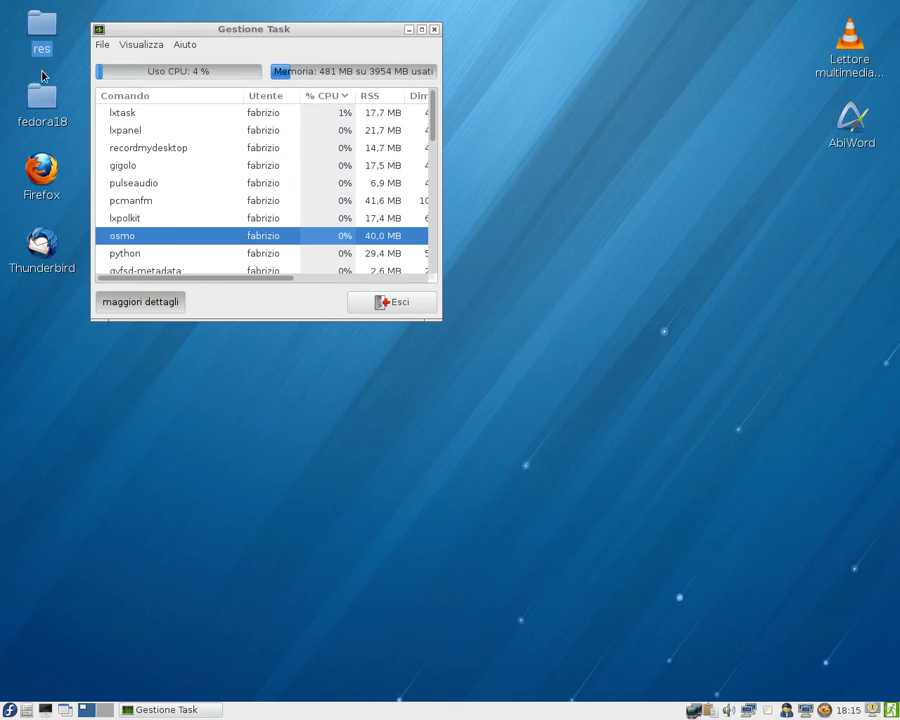
Step: Launch the sensor viewer from the system tools and switch through the sensor types to Dischi rigidi
left_click(10, 709)
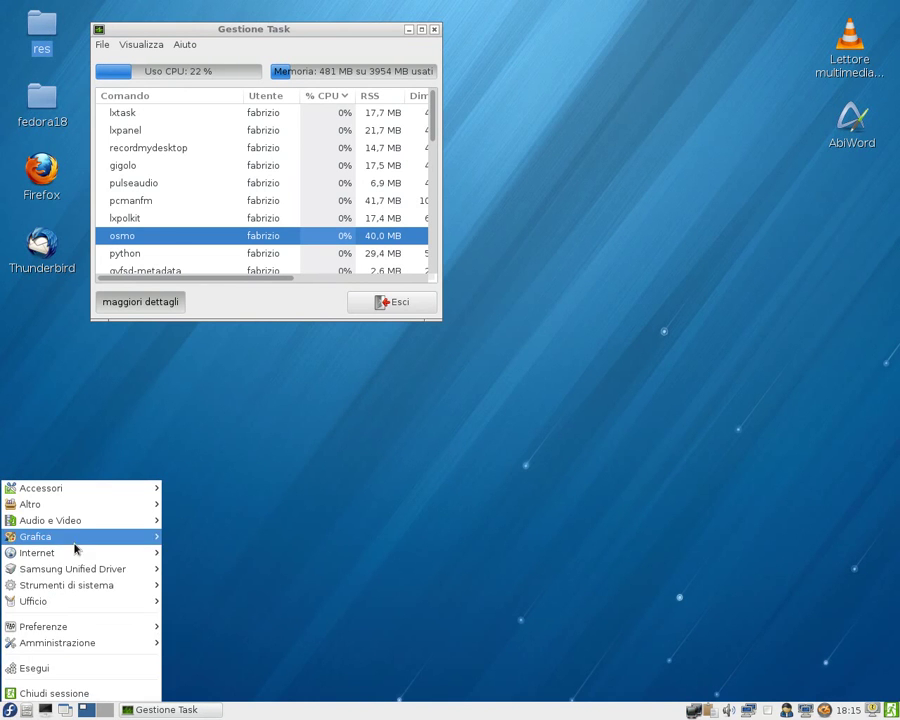
mouse_move(63, 627)
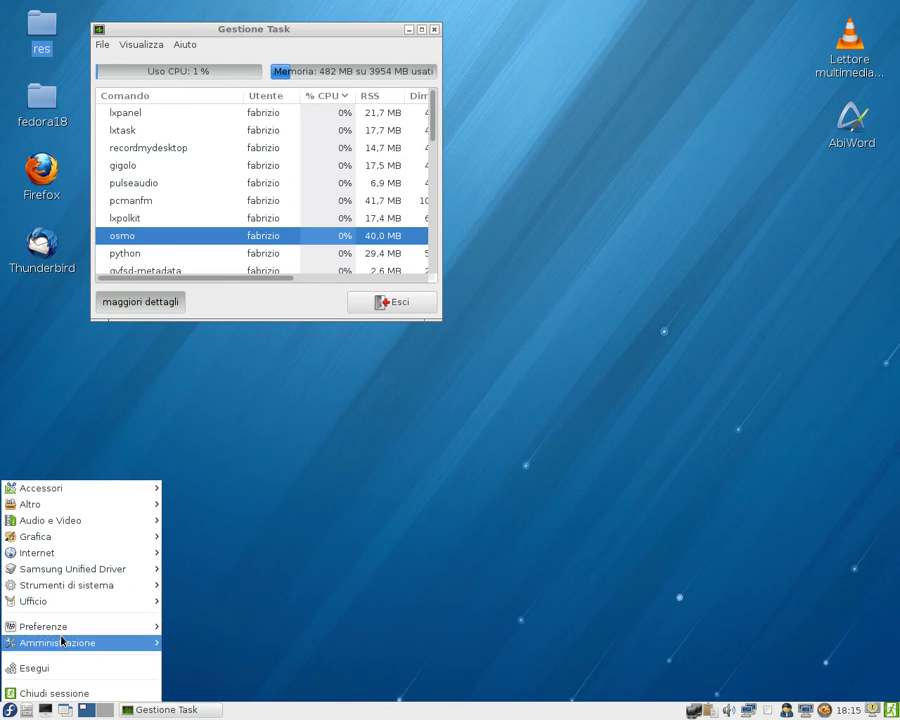
mouse_move(68, 592)
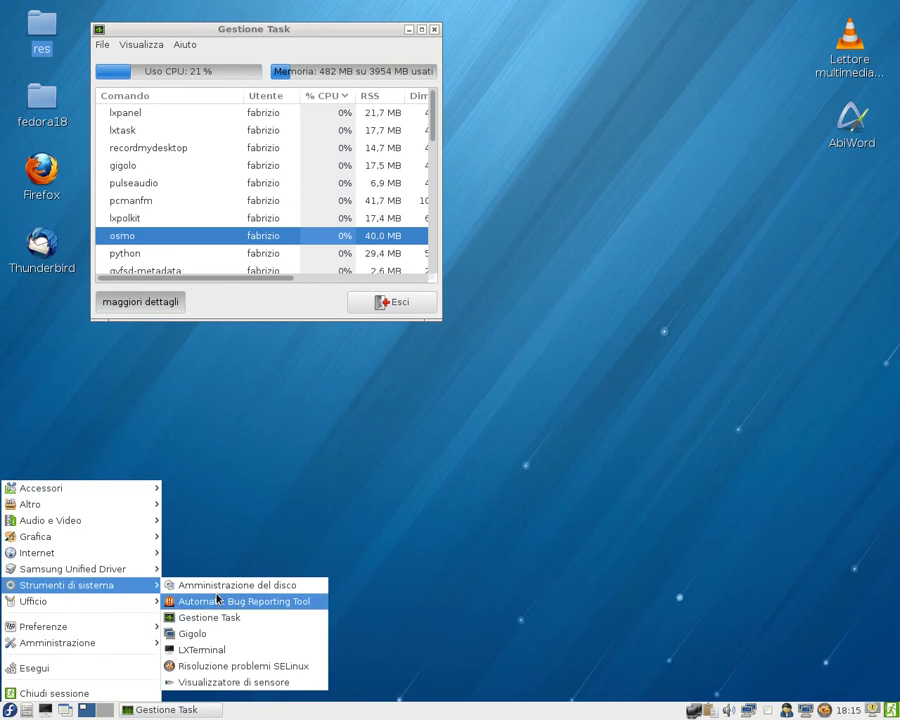
left_click(254, 679)
left_click(495, 399)
left_click(495, 416)
left_click(495, 399)
left_click(505, 416)
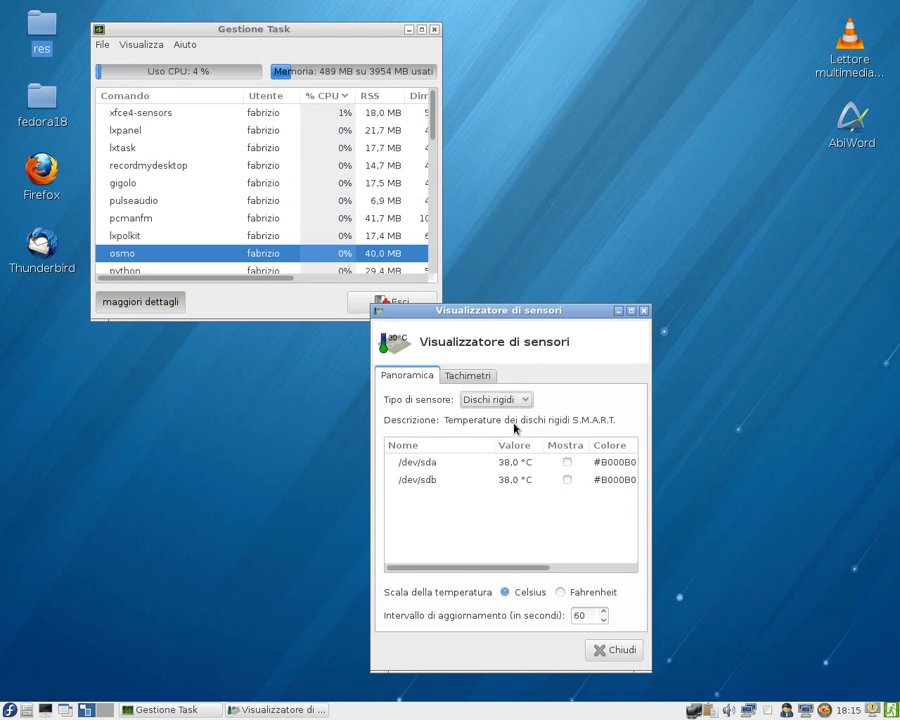
Step: Switch the sensor viewer to the ACPI sensor type, view the atk0110-0 sensors, and close the viewer
left_click(505, 399)
left_click(514, 418)
left_click(516, 399)
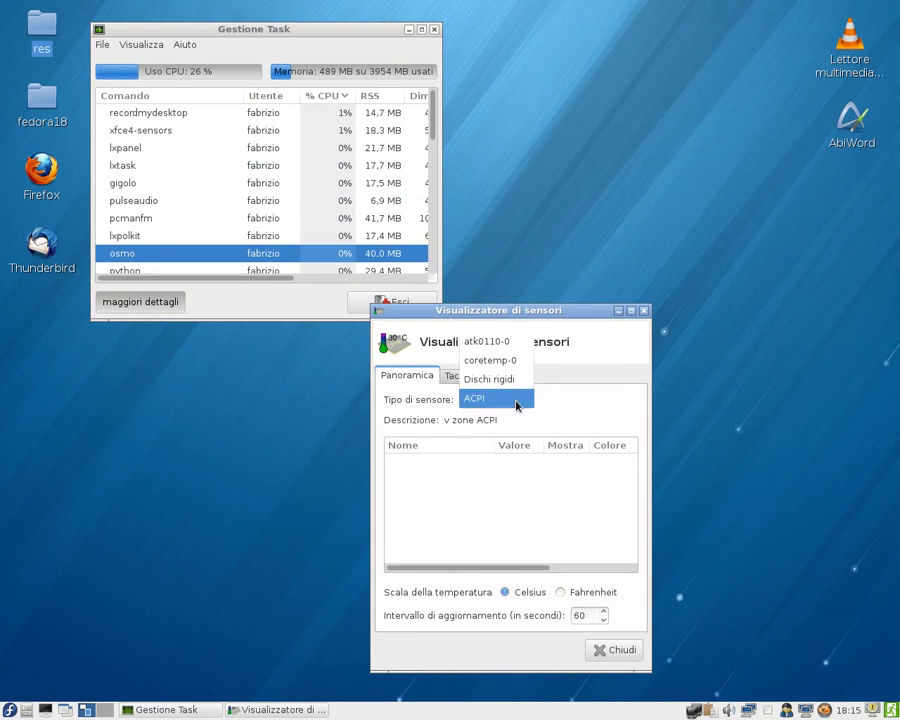
left_click(527, 345)
left_click(598, 650)
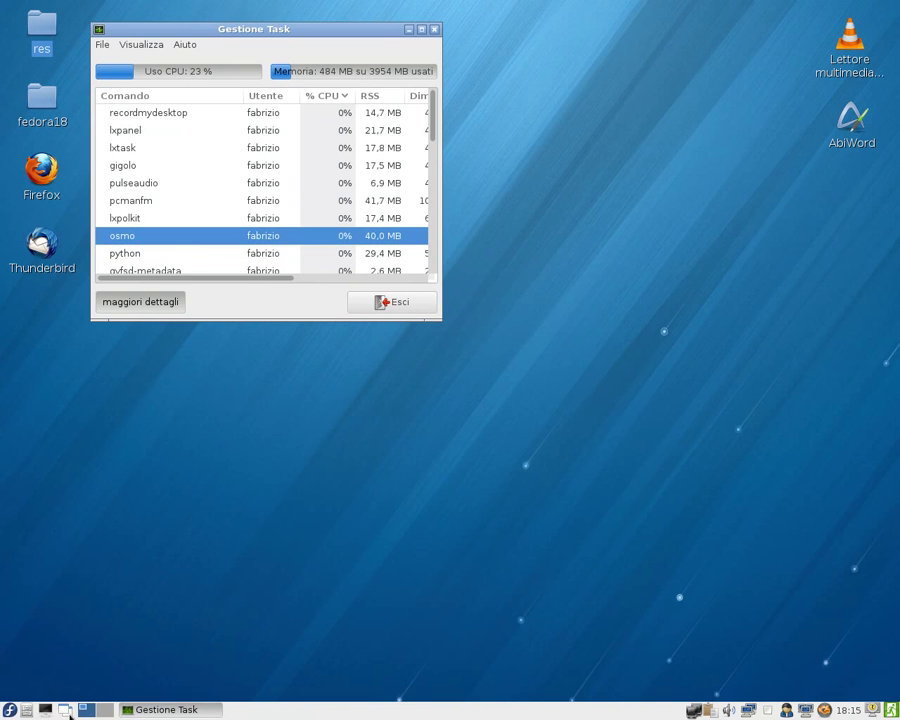
Step: Open the home folder in the file manager and look inside the Immagini and Profili folders, returning to home
left_click(27, 710)
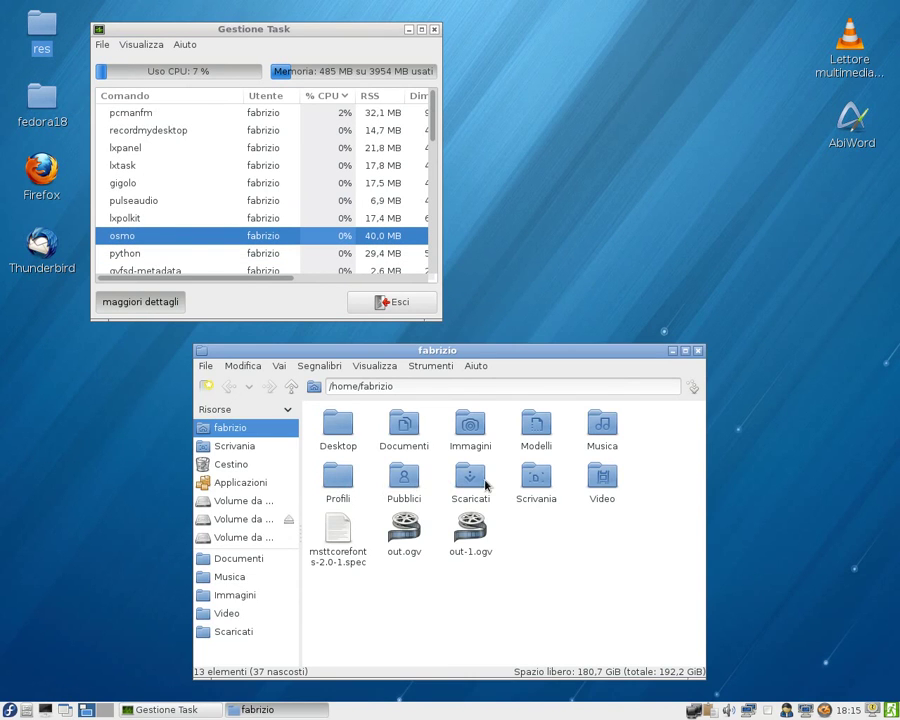
double_click(472, 435)
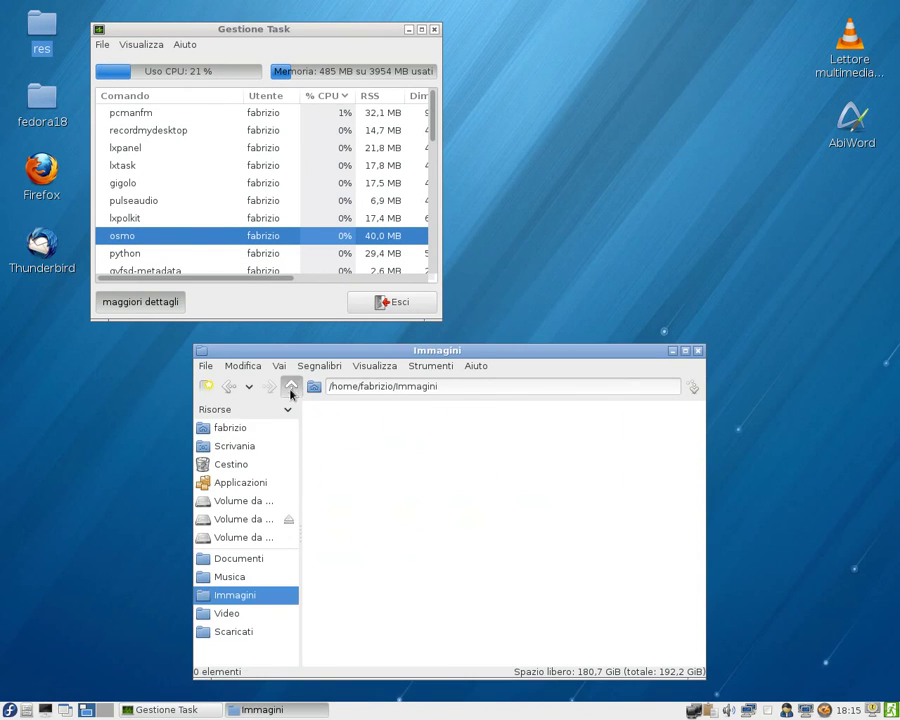
left_click(291, 386)
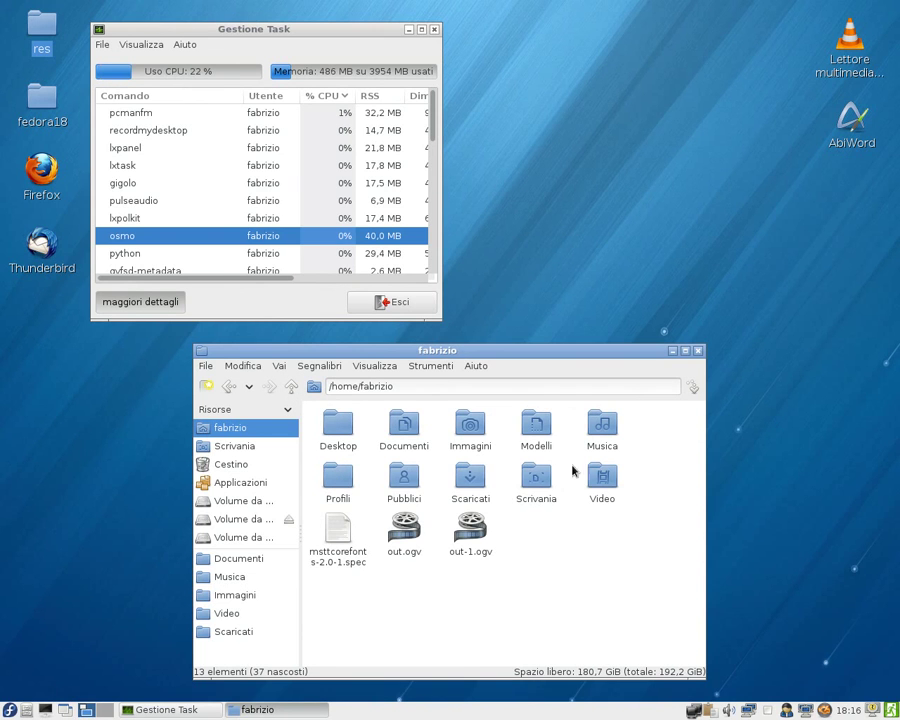
double_click(340, 482)
left_click(289, 387)
Step: Open the Kokua-3.4.1-Linux64 folder inside Pubblici and execute the kokua script
double_click(416, 483)
double_click(341, 430)
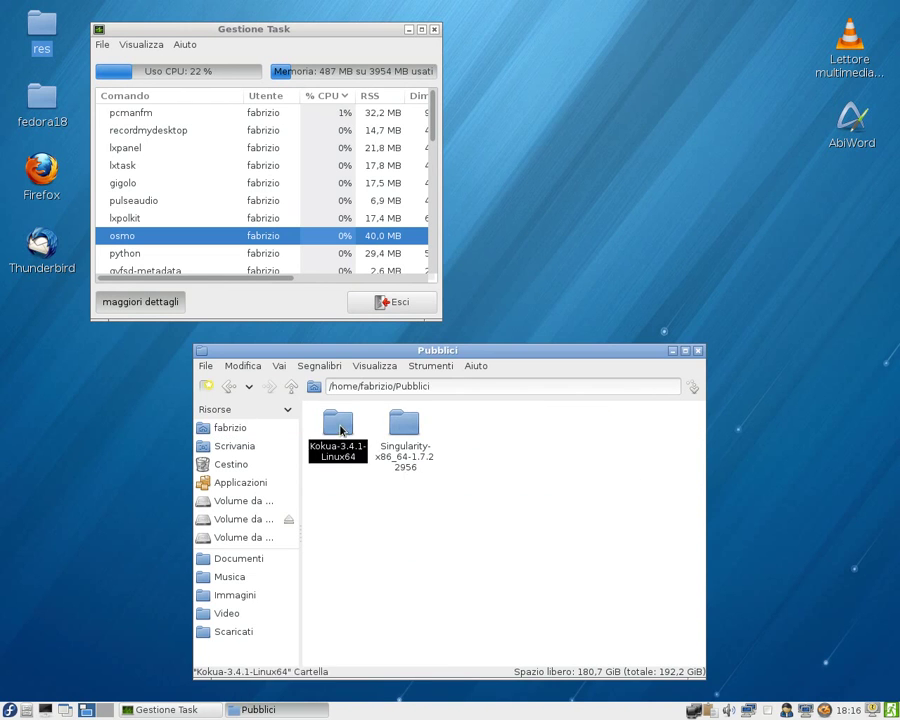
double_click(537, 532)
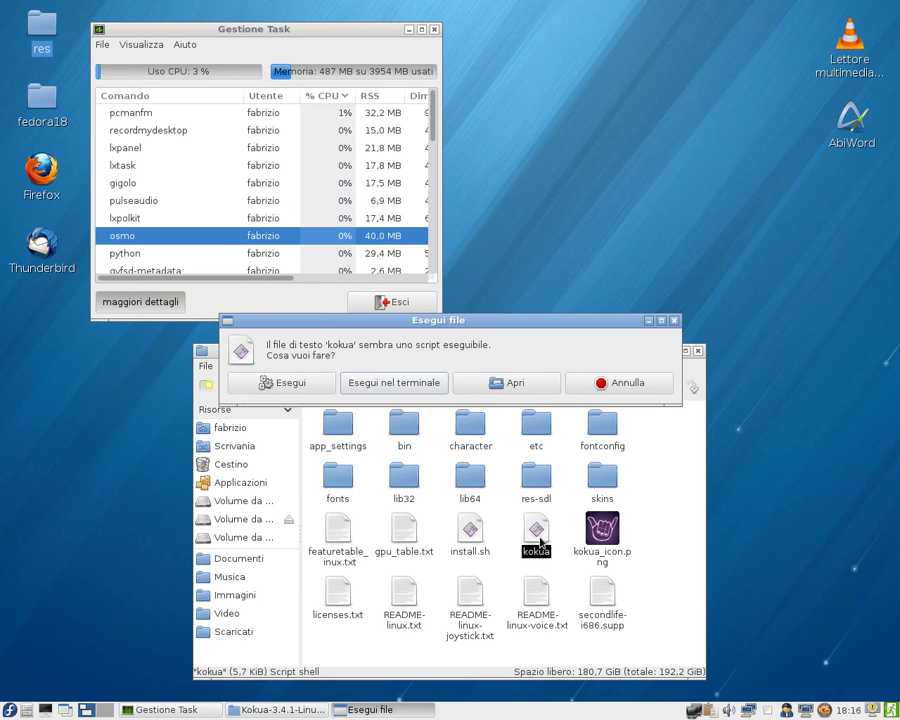
left_click(313, 386)
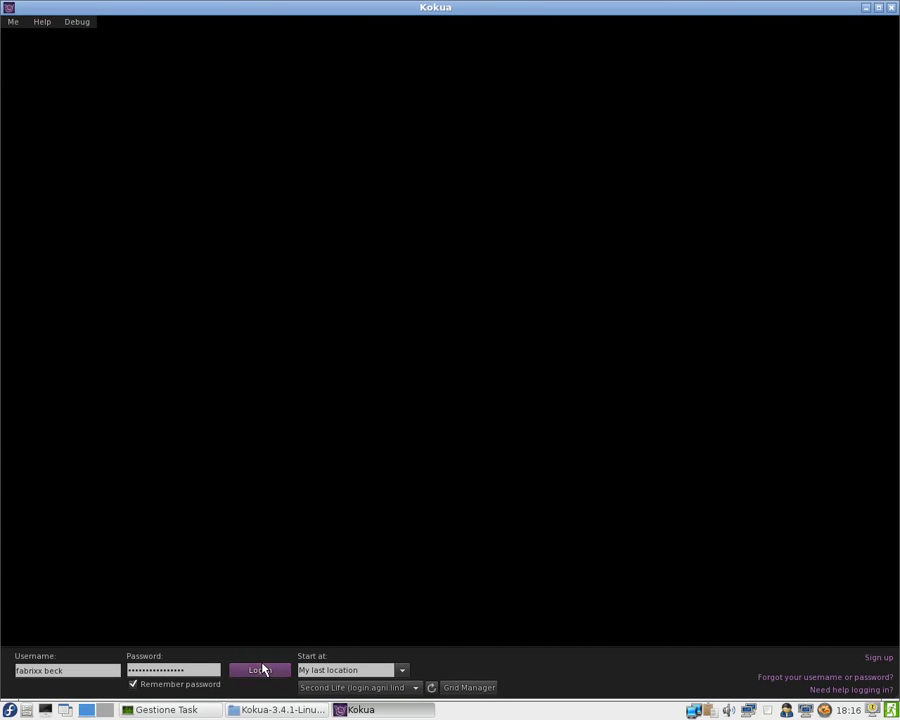
Step: Log in to Second Life in Kokua with the saved credentials, starting at My last location
left_click(262, 671)
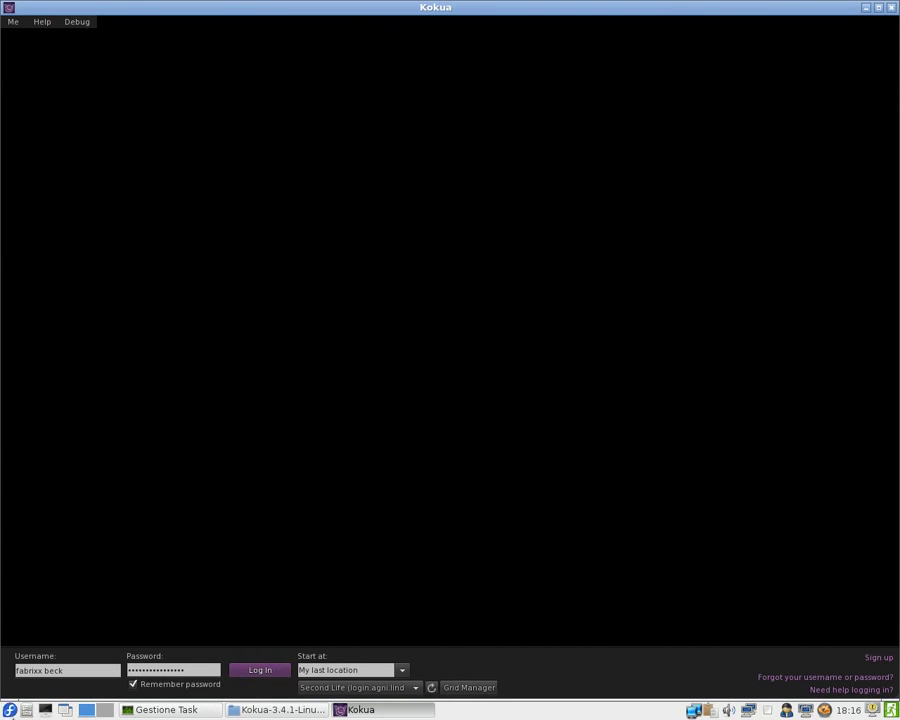
left_click(10, 712)
left_click(338, 592)
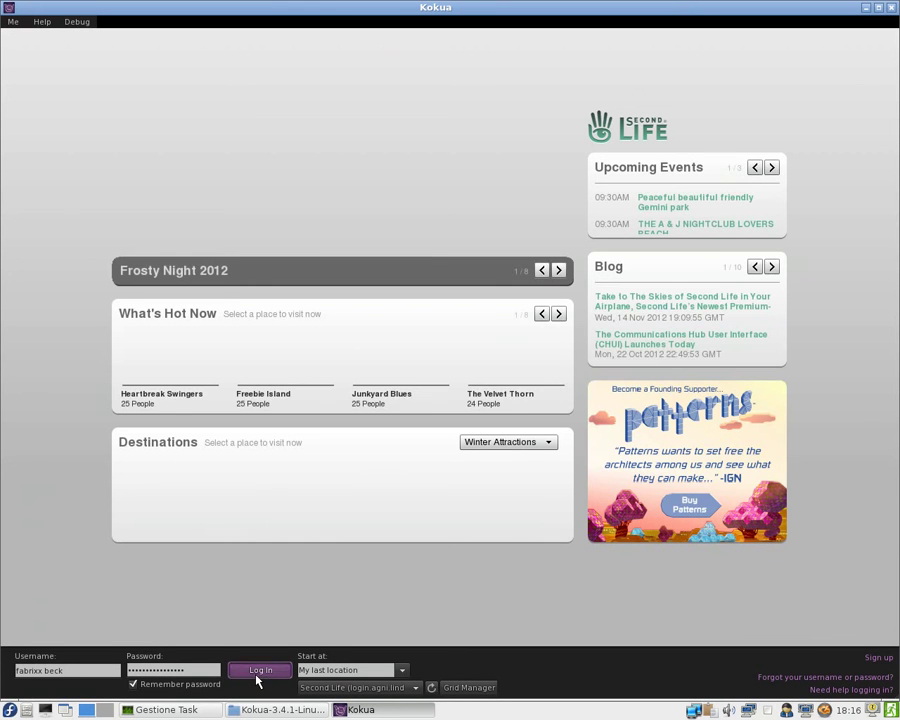
left_click(264, 672)
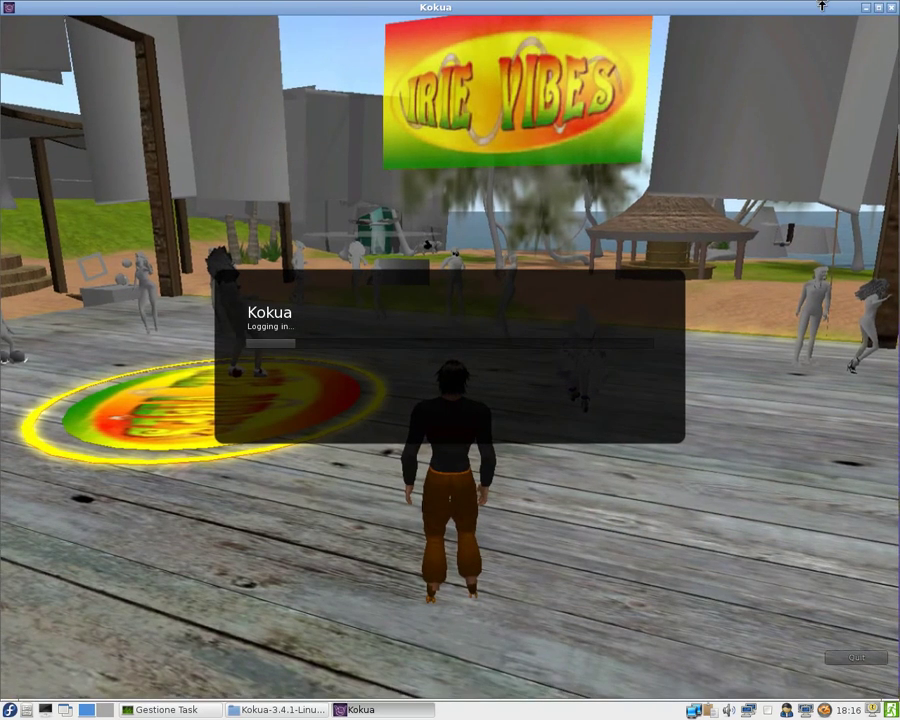
Step: Restore the Kokua window from maximized, shrink it, and move it beside the task manager
left_click(880, 9)
left_click_drag(3, 488, 310, 420)
left_click_drag(556, 124, 518, 39)
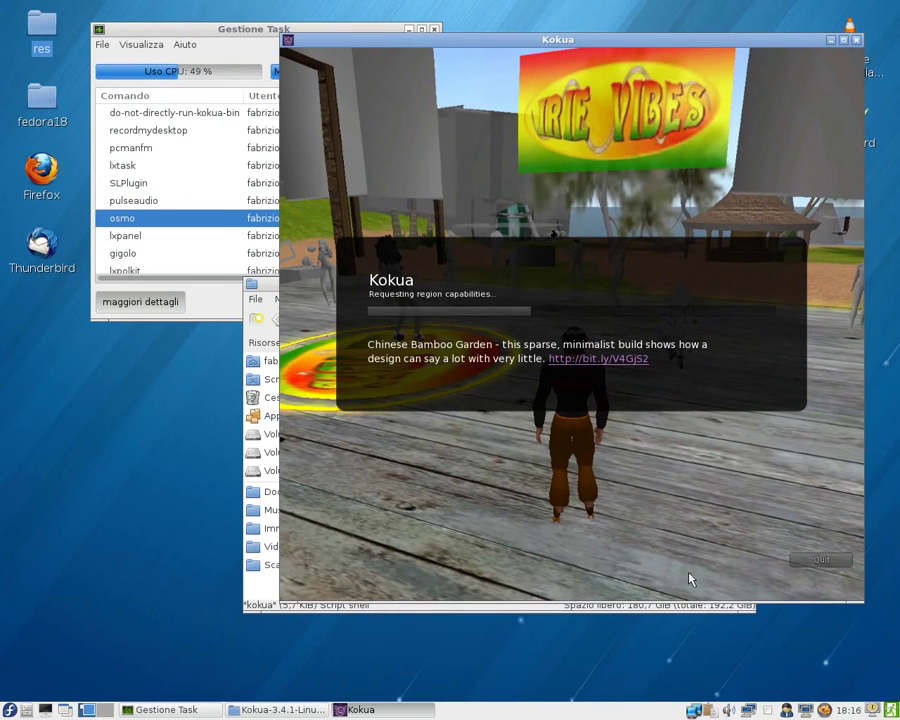
Step: Bring the task manager in front of Kokua, move the Kokua-3.4.1-Linux64 folder window clear of it, and close that folder window
left_click(258, 590)
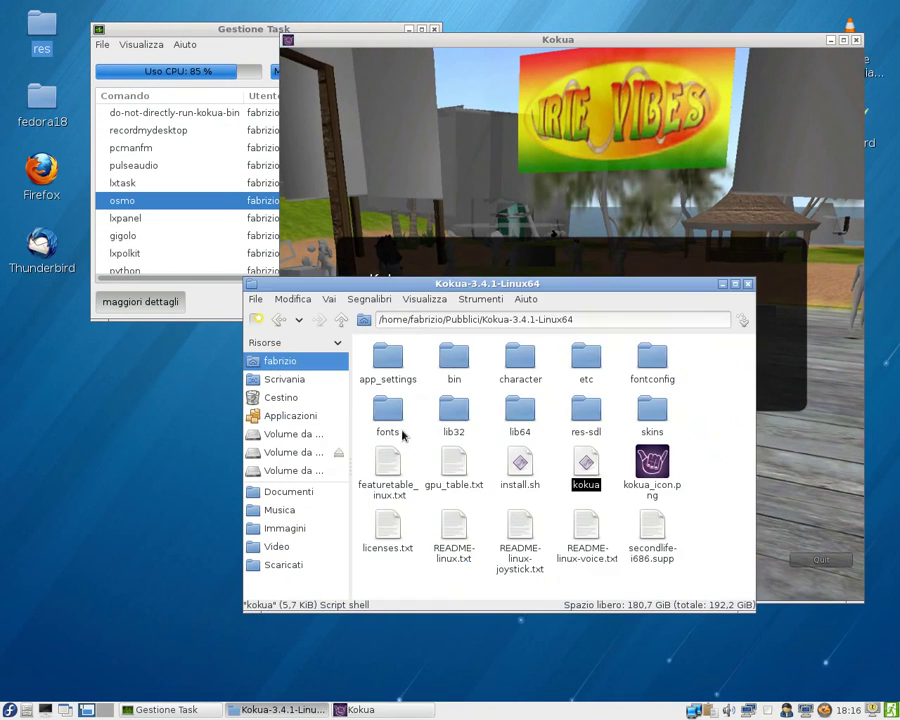
left_click(205, 202)
left_click_drag(481, 281, 340, 338)
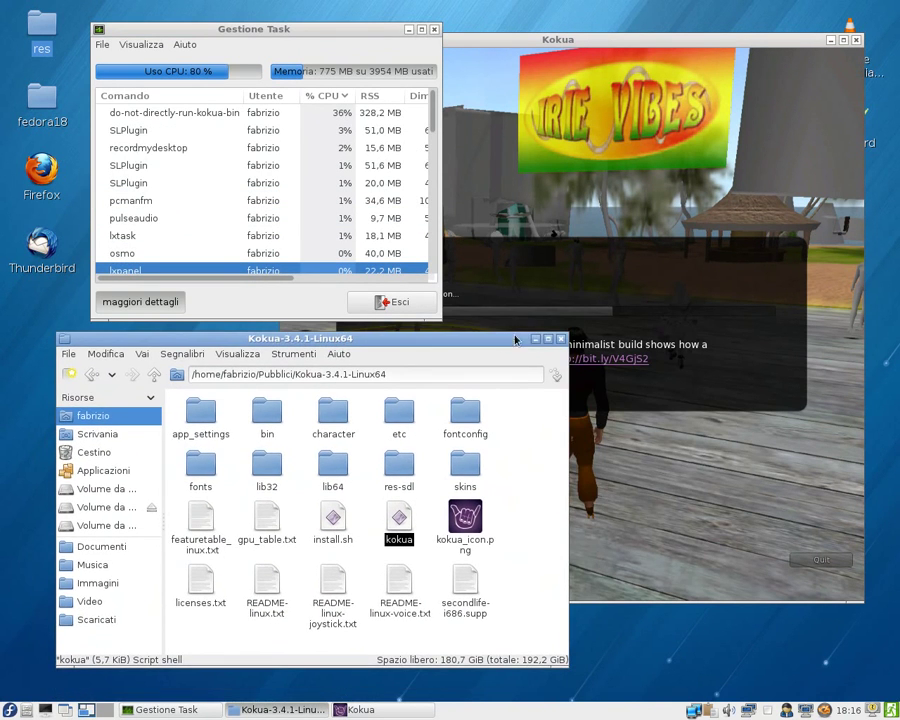
left_click(562, 339)
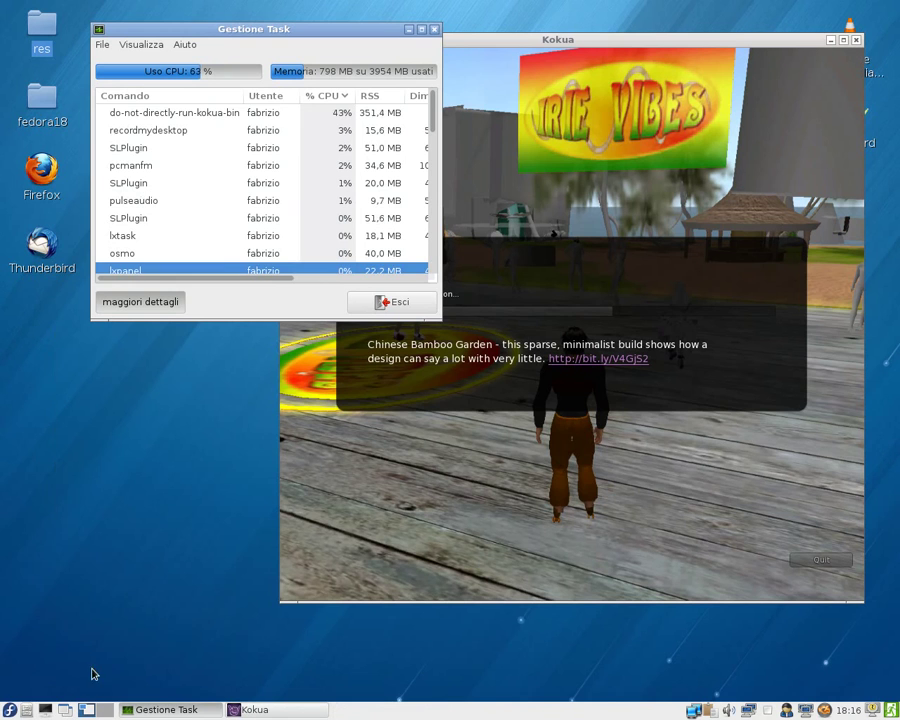
left_click(10, 710)
left_click(127, 508)
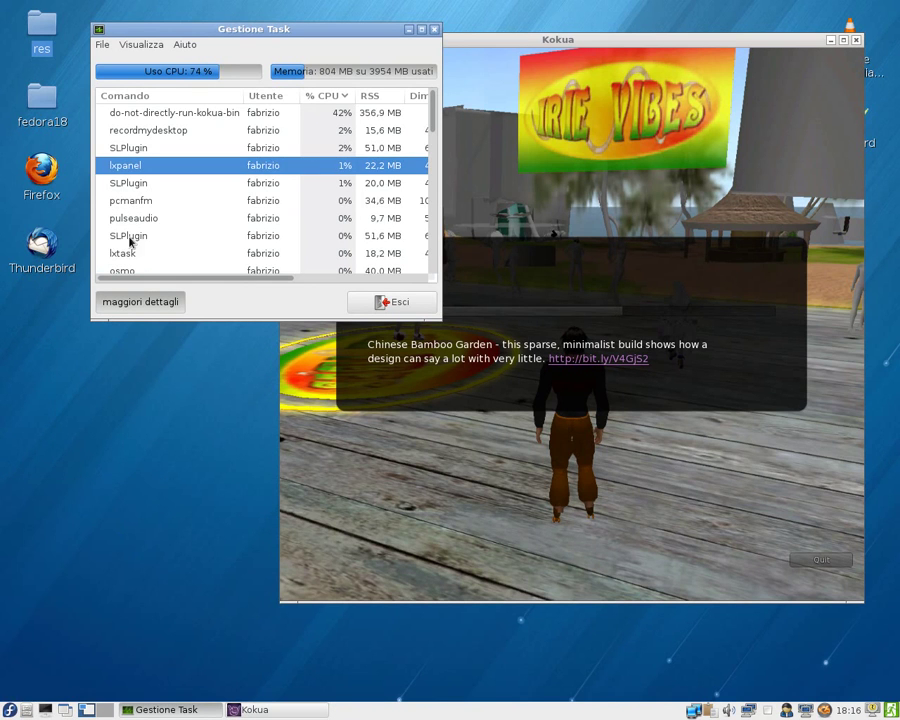
left_click(159, 492)
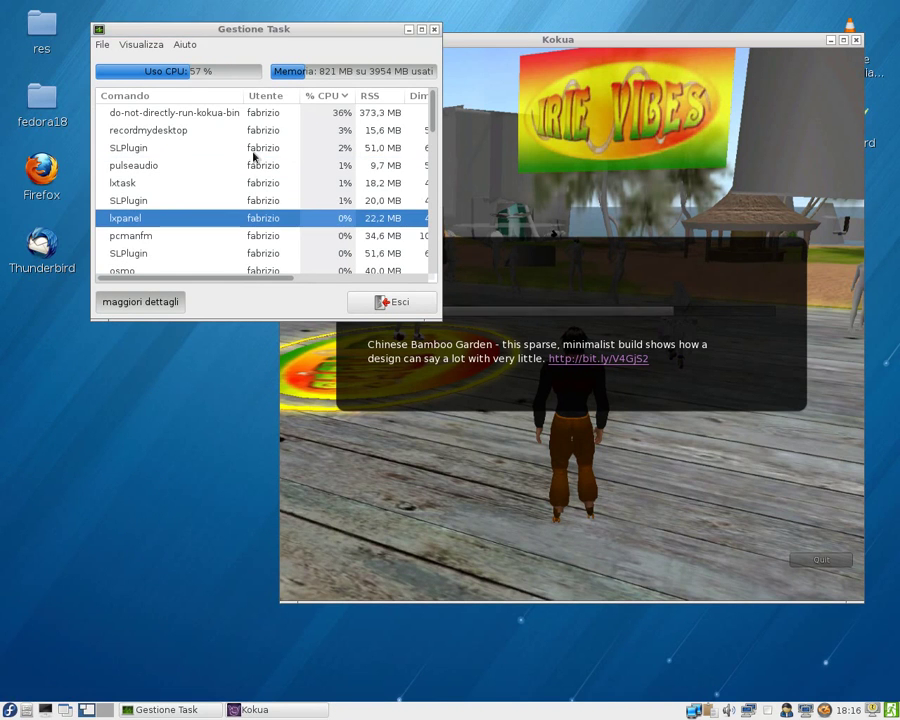
left_click(148, 44)
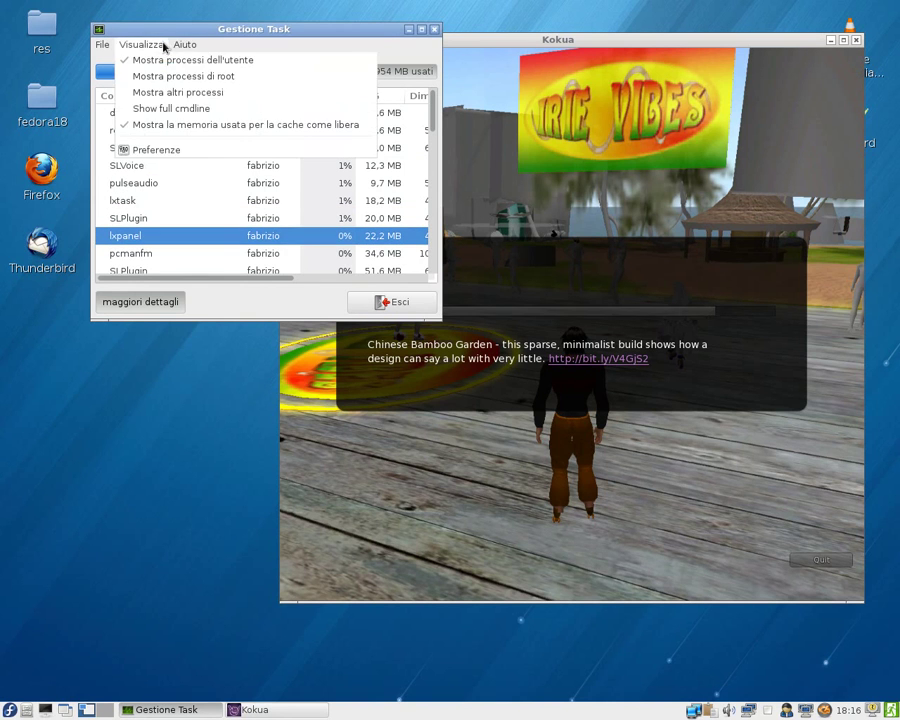
left_click(117, 650)
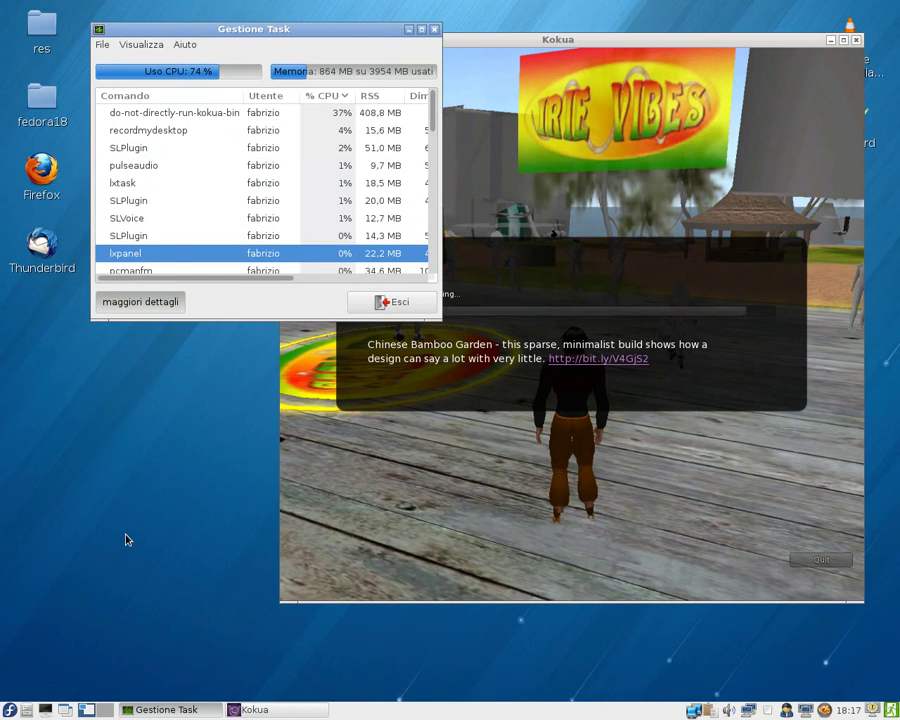
Step: Select the osmo process in the task manager, show its priority options, and dismiss them without choosing one
scroll(152, 245, "down", 3)
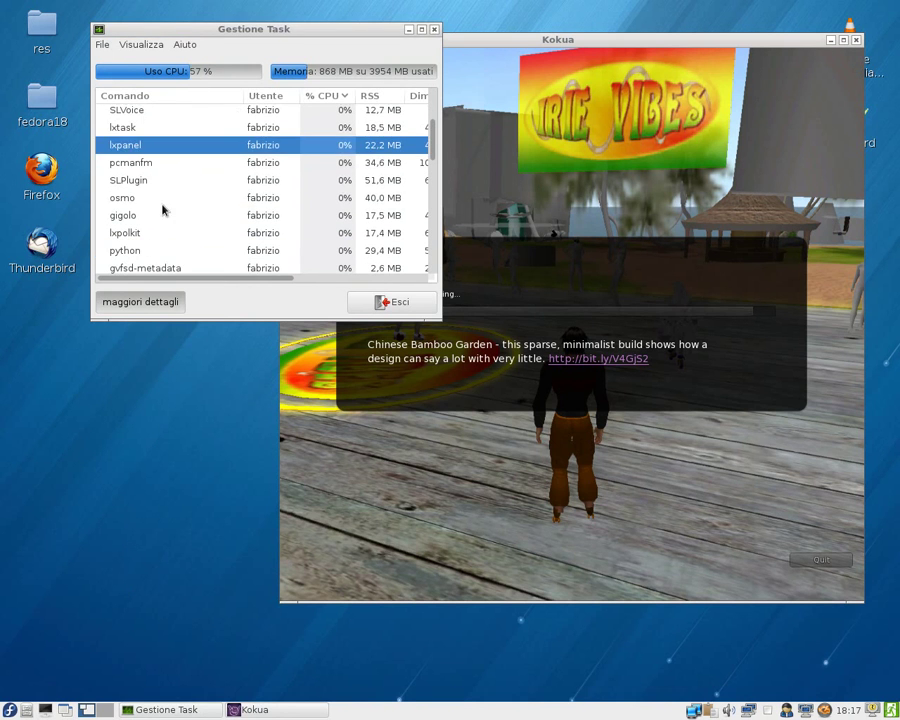
left_click(153, 197)
right_click(153, 197)
mouse_move(181, 265)
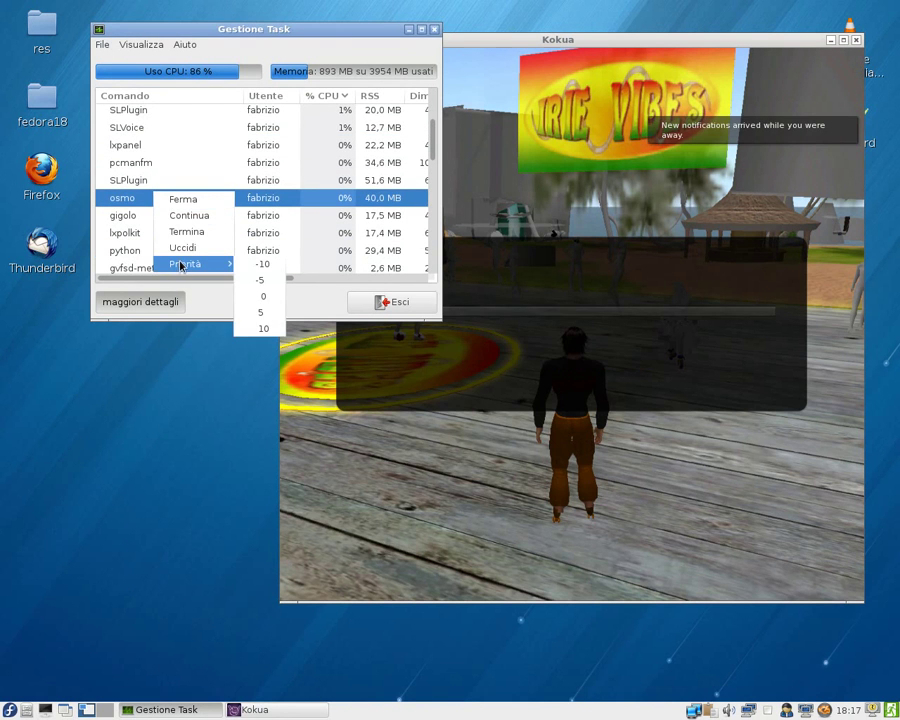
left_click(330, 340)
Step: Switch to Kokua, dismiss the group notice, and close the inventory and chat windows to clear the world view
left_click(548, 360)
left_click(800, 135)
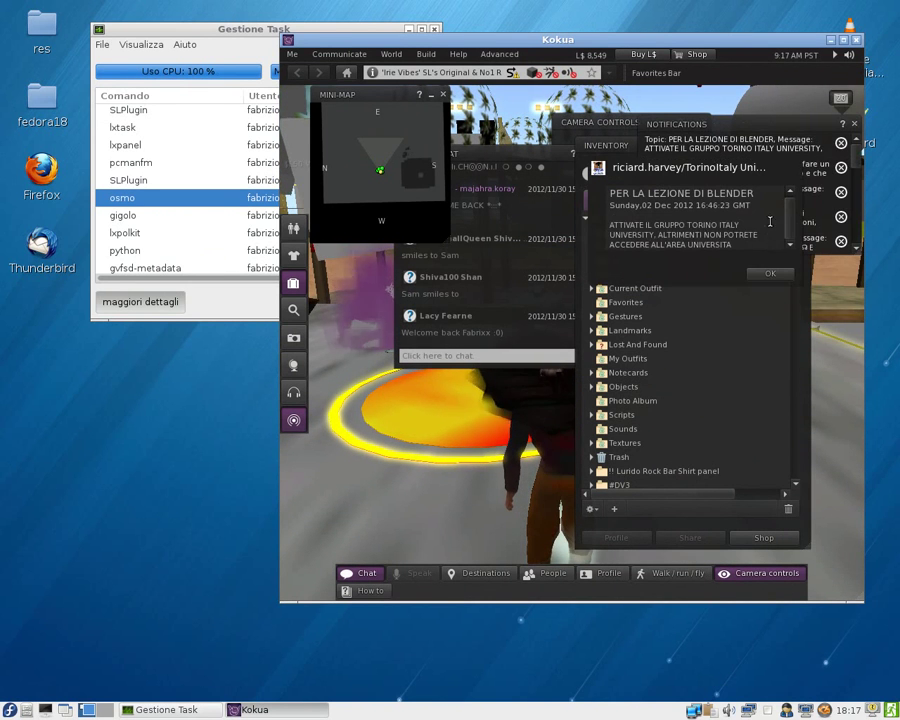
left_click(776, 274)
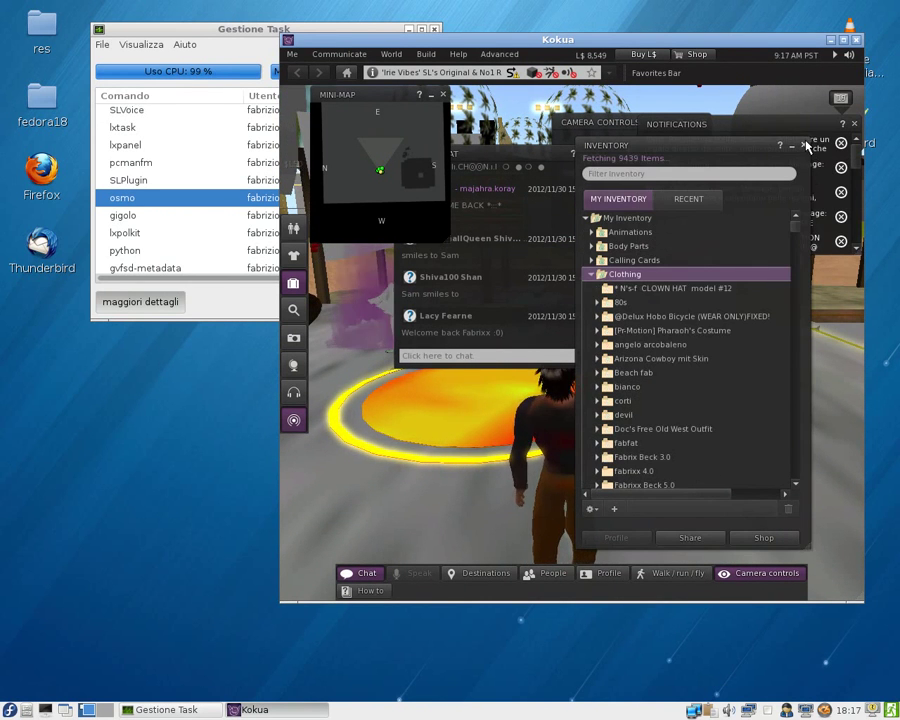
left_click(805, 144)
left_click(593, 157)
left_click(586, 155)
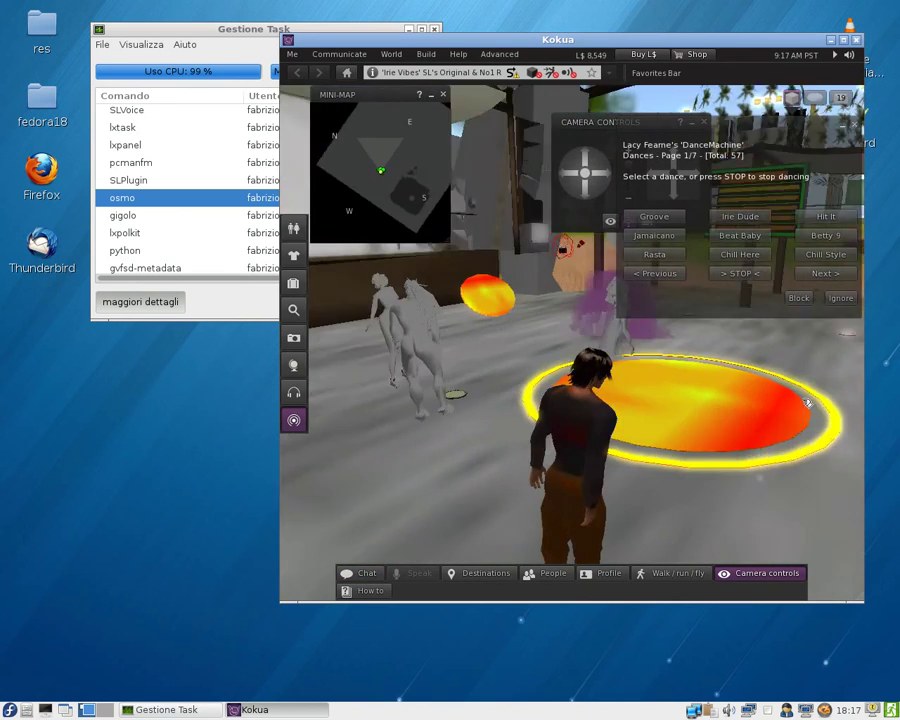
Step: Turn the avatar around, make it fly, and steer it over the water and back to the wooden deck
key("Left")
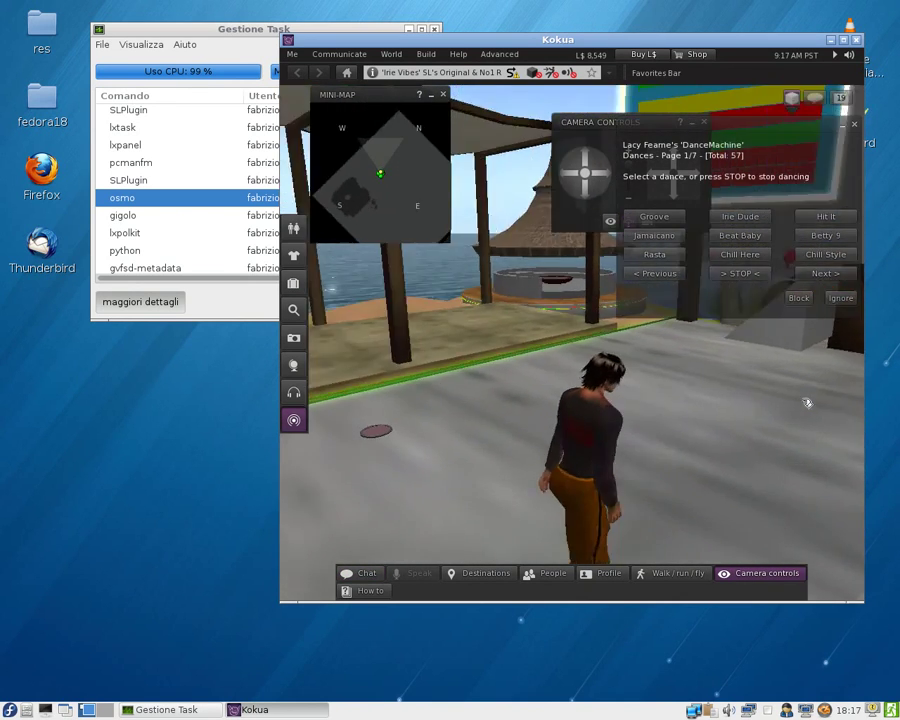
key("Left")
key("Page_Up")
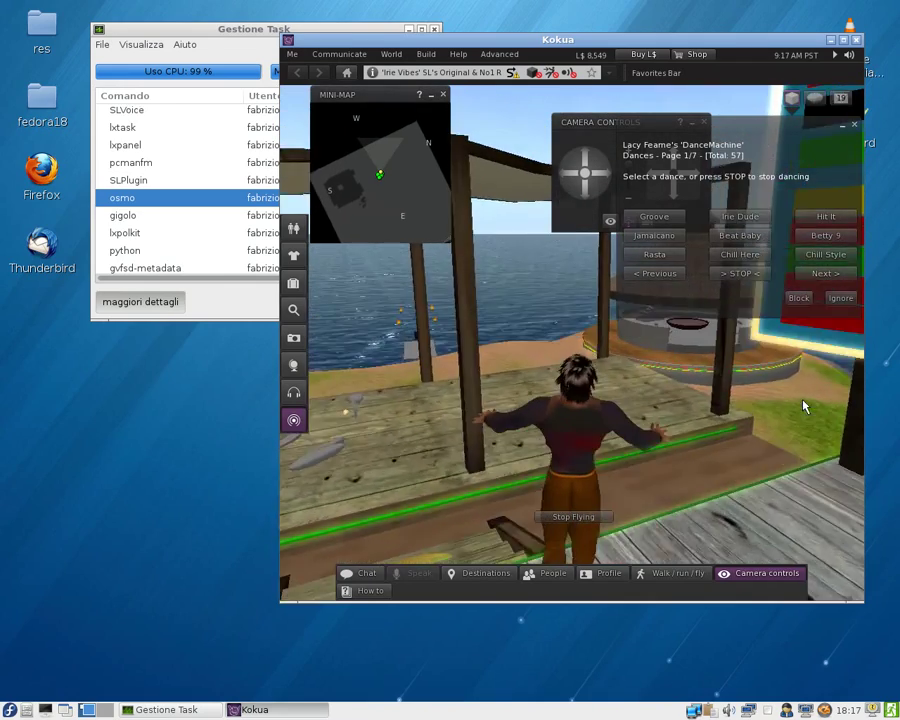
key("Up")
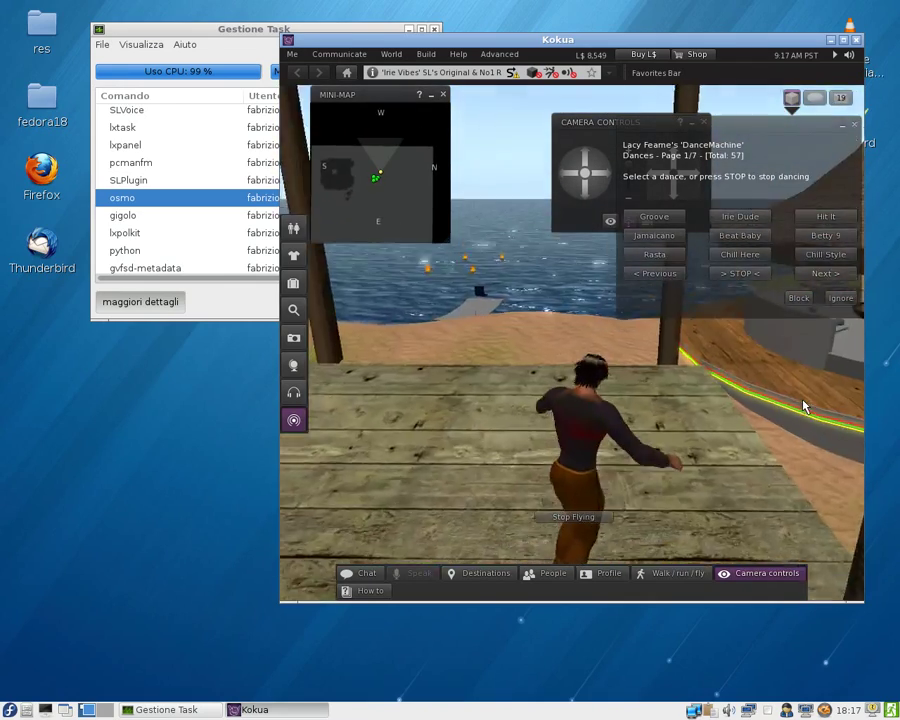
key("Left")
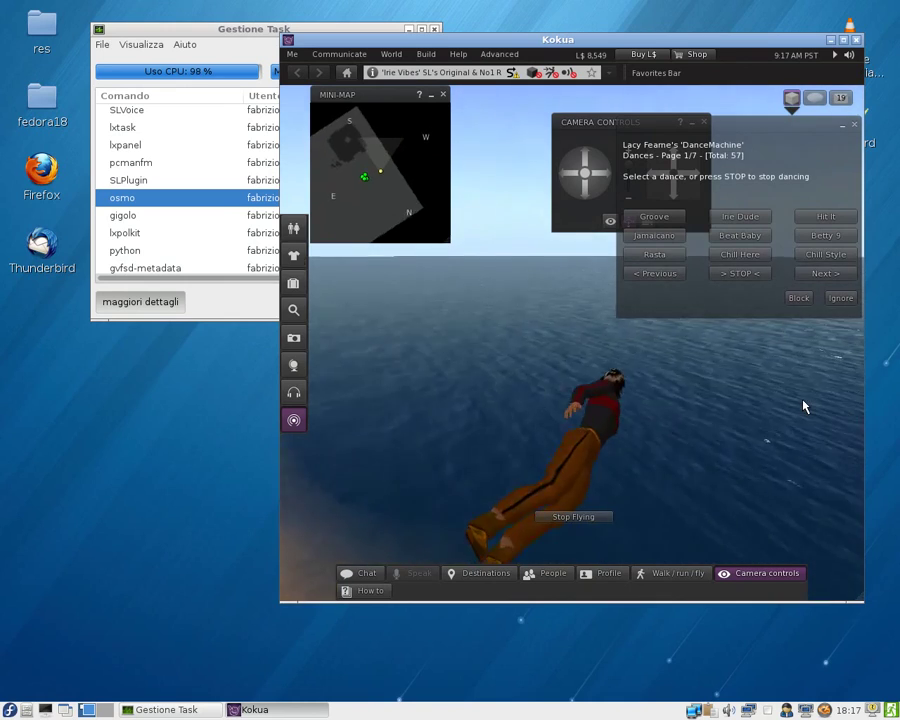
key("Left")
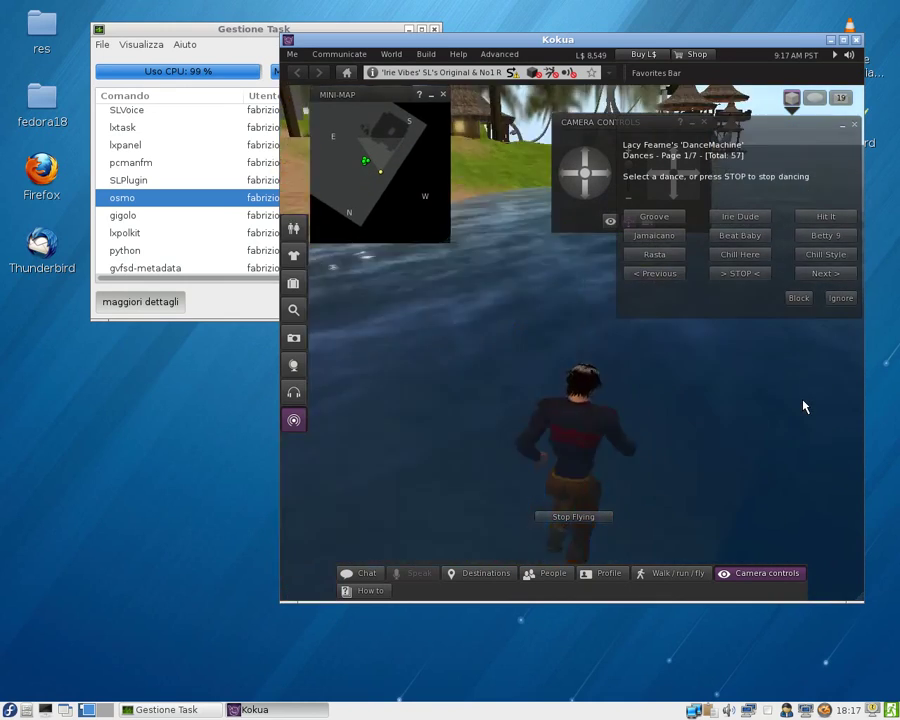
key("Left")
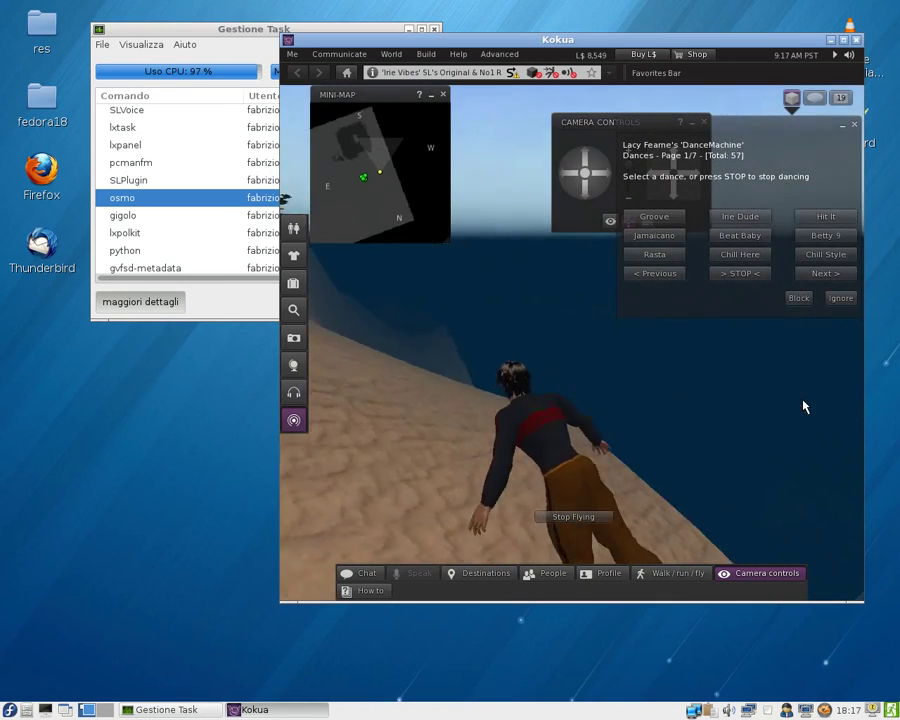
key("Left")
key("Left")
key("Left")
key("Up")
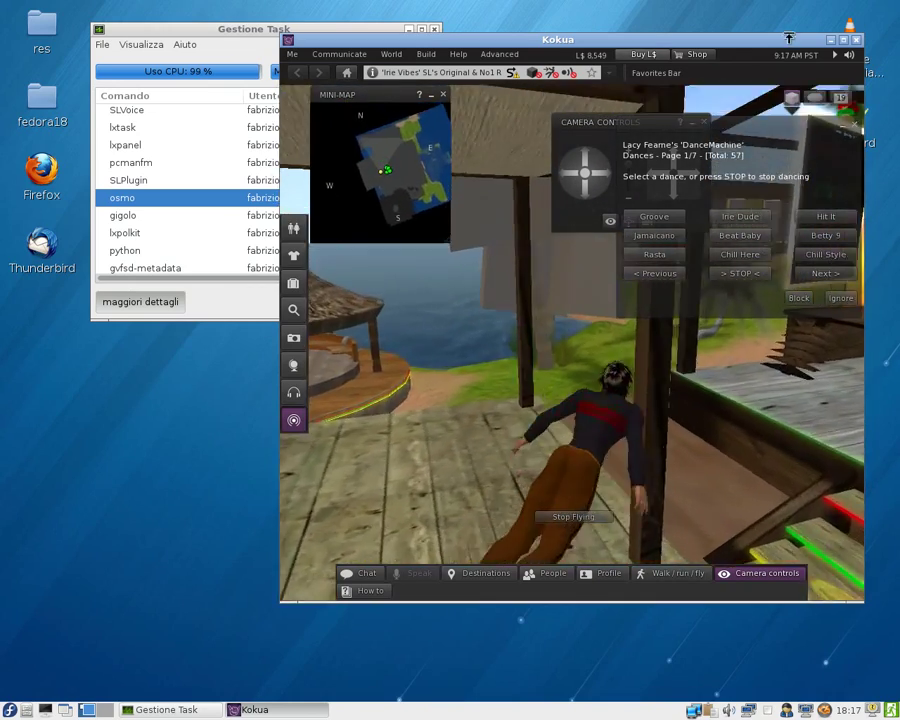
Step: Quit Kokua and confirm, and bring up the LXDE session exit options and cancel them
left_click(856, 40)
left_click(532, 364)
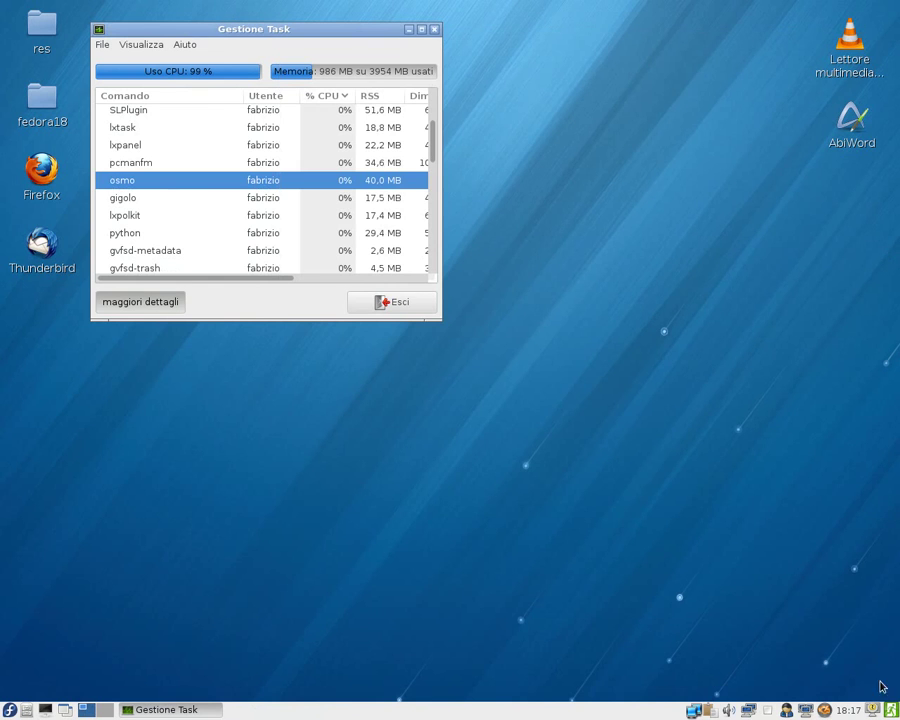
left_click(890, 710)
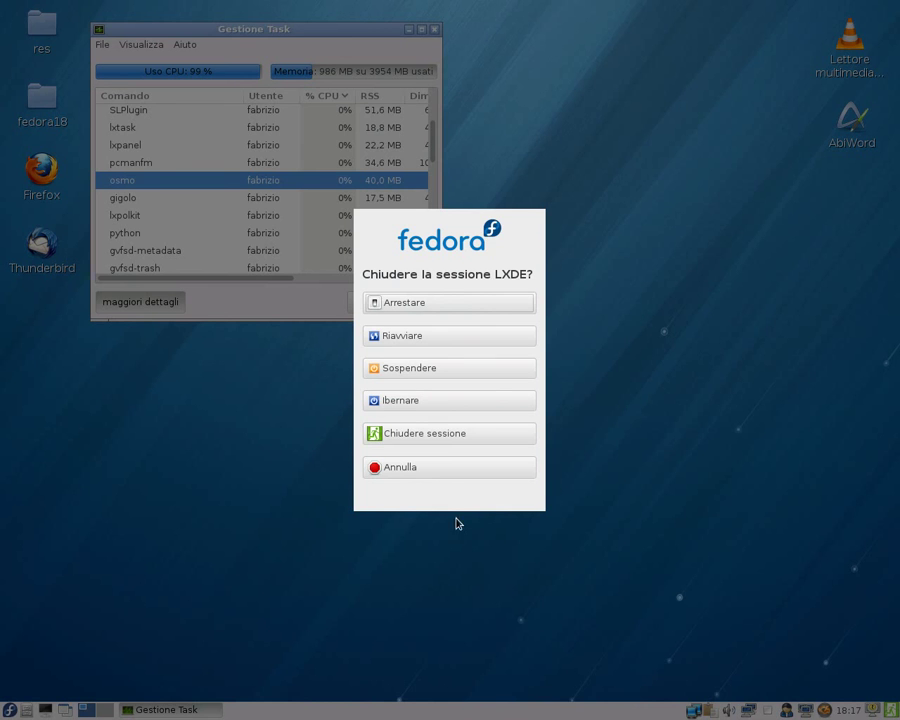
left_click(442, 466)
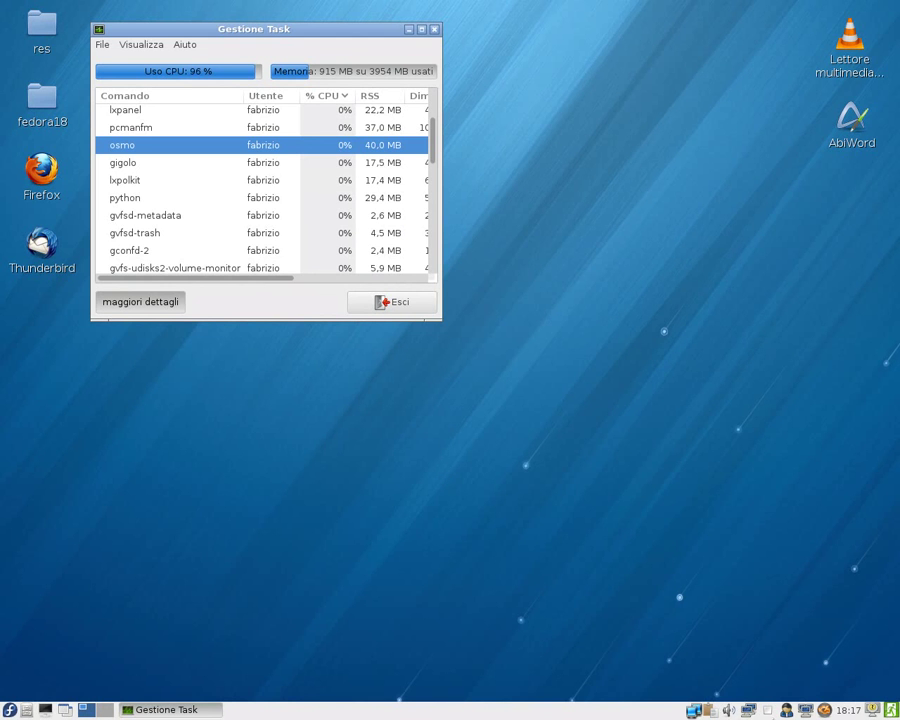